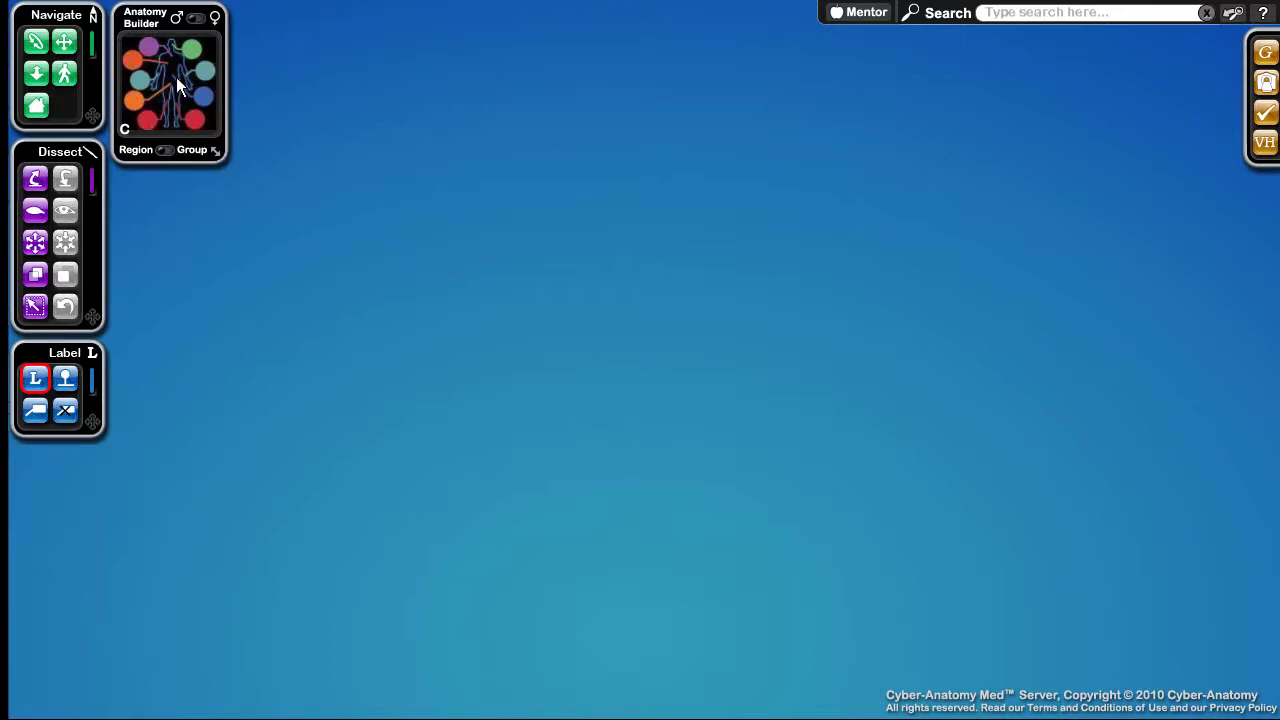
Load the skeletal system of the male left upper limb from an enlarged Anatomy Builder, and shrink the builder back down.
{"action": "left_click_drag", "start_coordinate": [181, 27], "coordinate": [201, 51]}
{"action": "left_click_drag", "start_coordinate": [233, 175], "coordinate": [656, 593]}
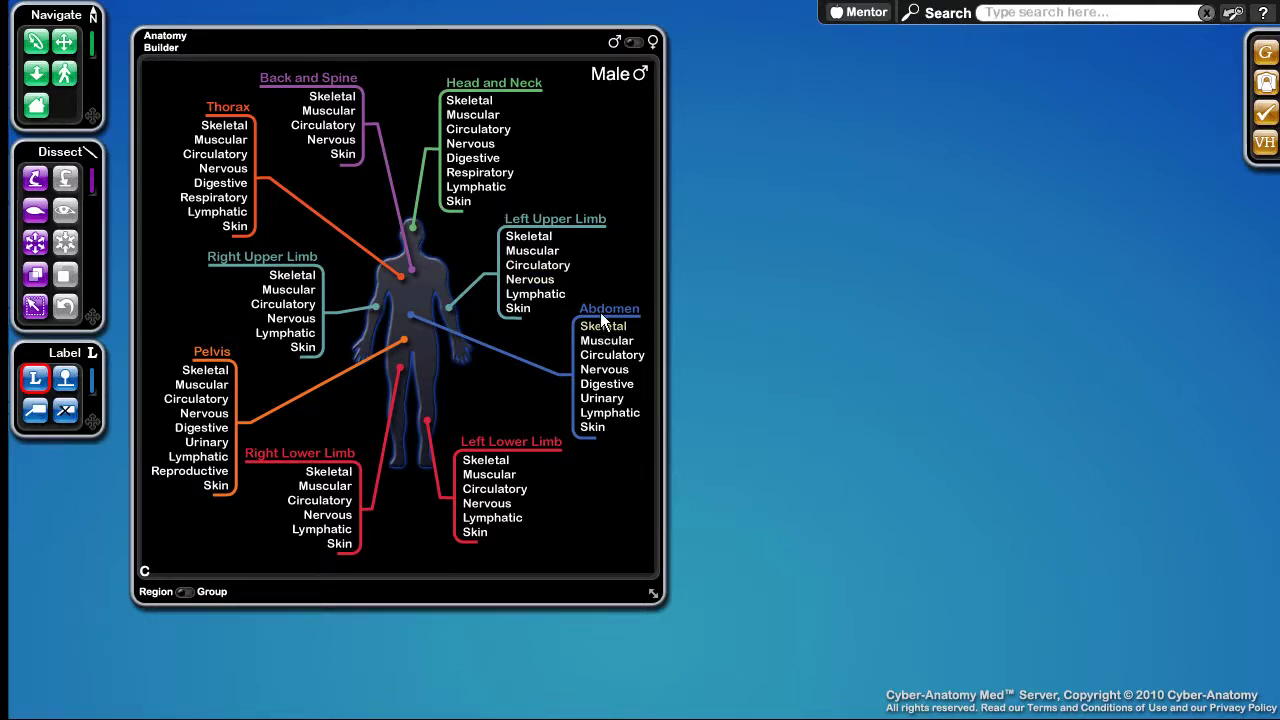
{"action": "left_click", "coordinate": [534, 236]}
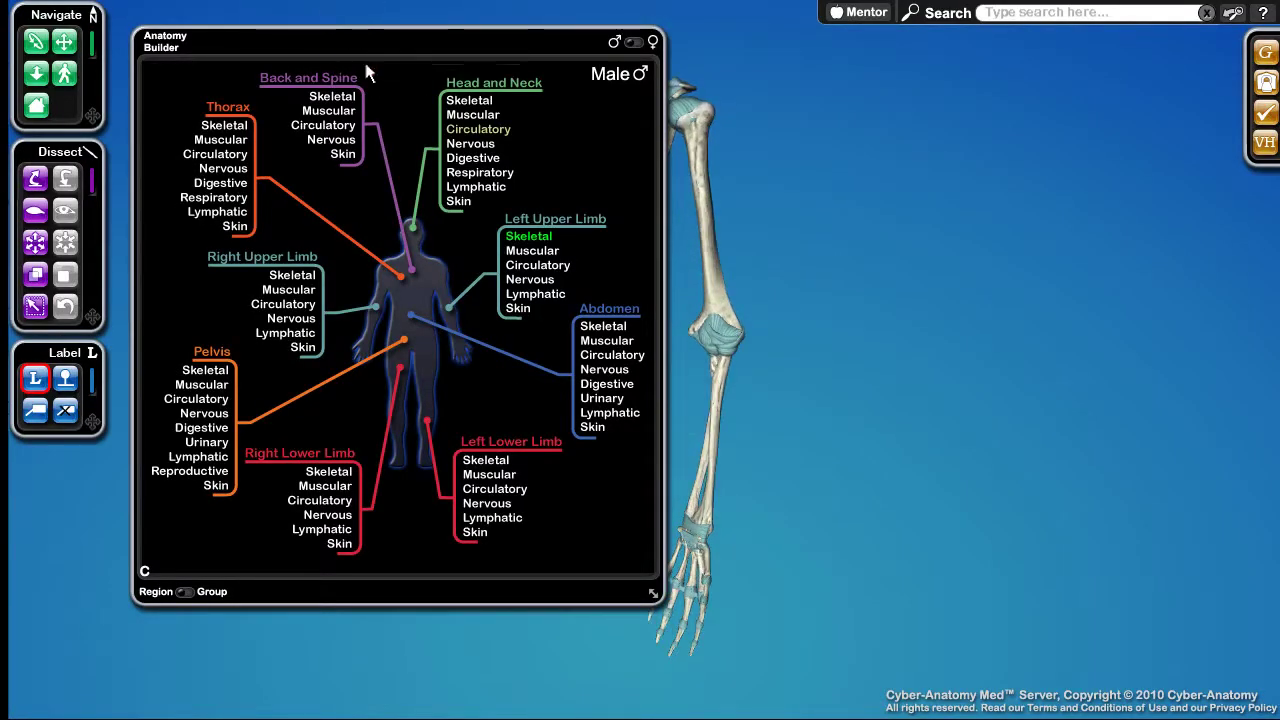
{"action": "left_click_drag", "start_coordinate": [646, 590], "coordinate": [230, 144]}
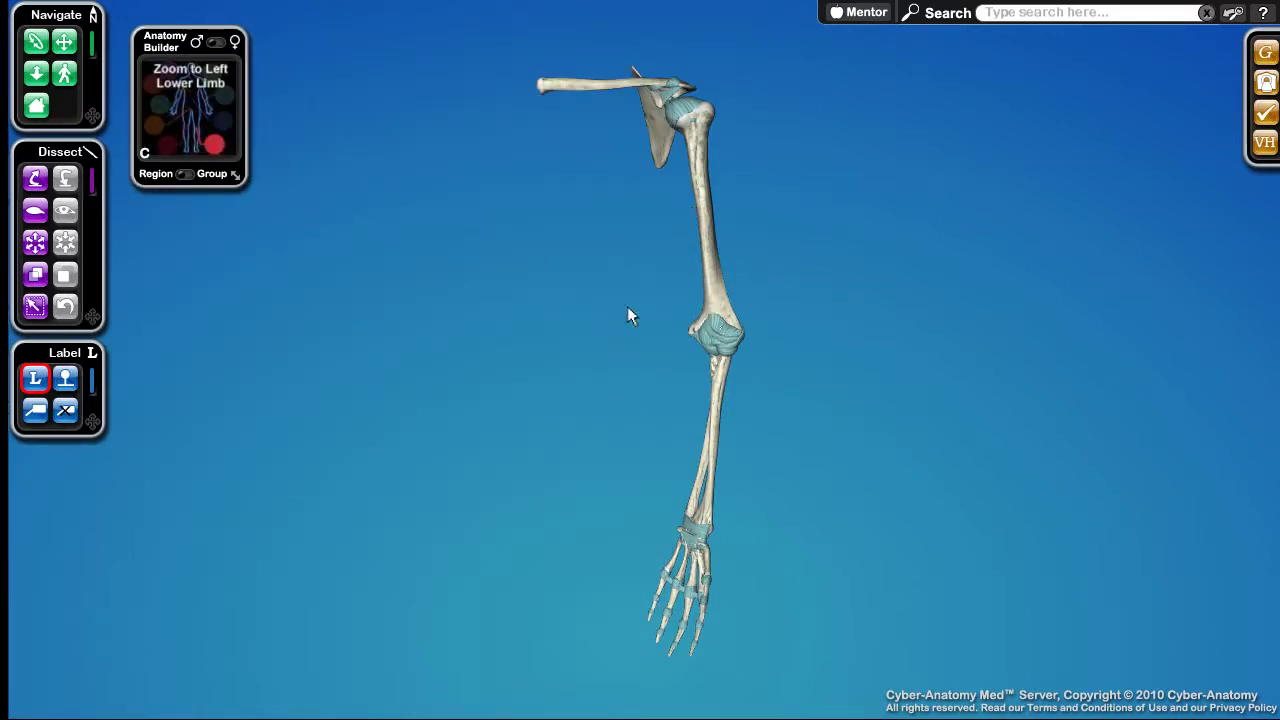
Examine the left arm skeleton from several angles, including a close view of the wrist ligaments and hand bones.
{"action": "left_click_drag", "start_coordinate": [710, 288], "coordinate": [479, 205]}
{"action": "middle_click_drag", "start_coordinate": [585, 531], "coordinate": [636, 464]}
{"action": "mouse_move", "coordinate": [565, 600]}
{"action": "left_mouse_down"}
{"action": "mouse_move", "coordinate": [555, 445]}
{"action": "mouse_move", "coordinate": [462, 333]}
{"action": "mouse_move", "coordinate": [912, 359]}
{"action": "mouse_move", "coordinate": [755, 335]}
{"action": "mouse_move", "coordinate": [829, 353]}
{"action": "left_mouse_up"}
{"action": "scroll", "coordinate": [724, 336], "scroll_direction": "up", "scroll_amount": 5}
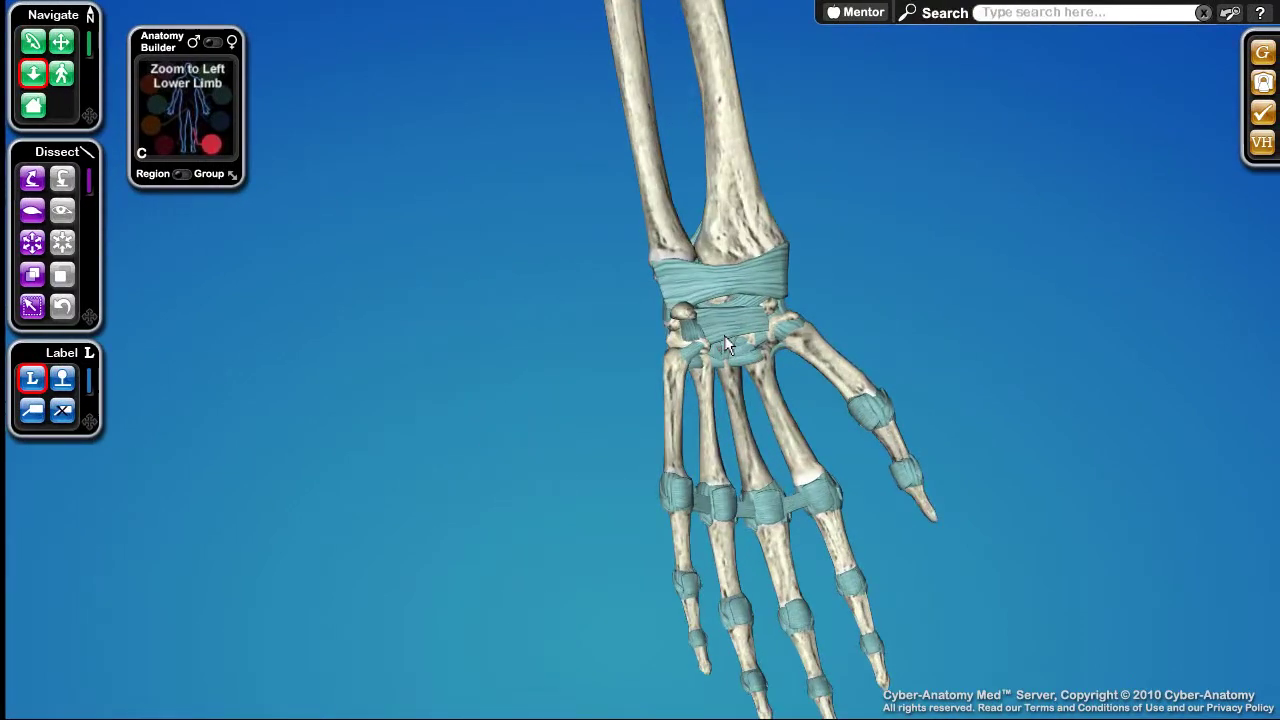
{"action": "scroll", "coordinate": [724, 335], "scroll_direction": "up", "scroll_amount": 4}
{"action": "mouse_move", "coordinate": [740, 292]}
{"action": "middle_mouse_down"}
{"action": "mouse_move", "coordinate": [606, 414]}
{"action": "mouse_move", "coordinate": [623, 324]}
{"action": "middle_mouse_up"}
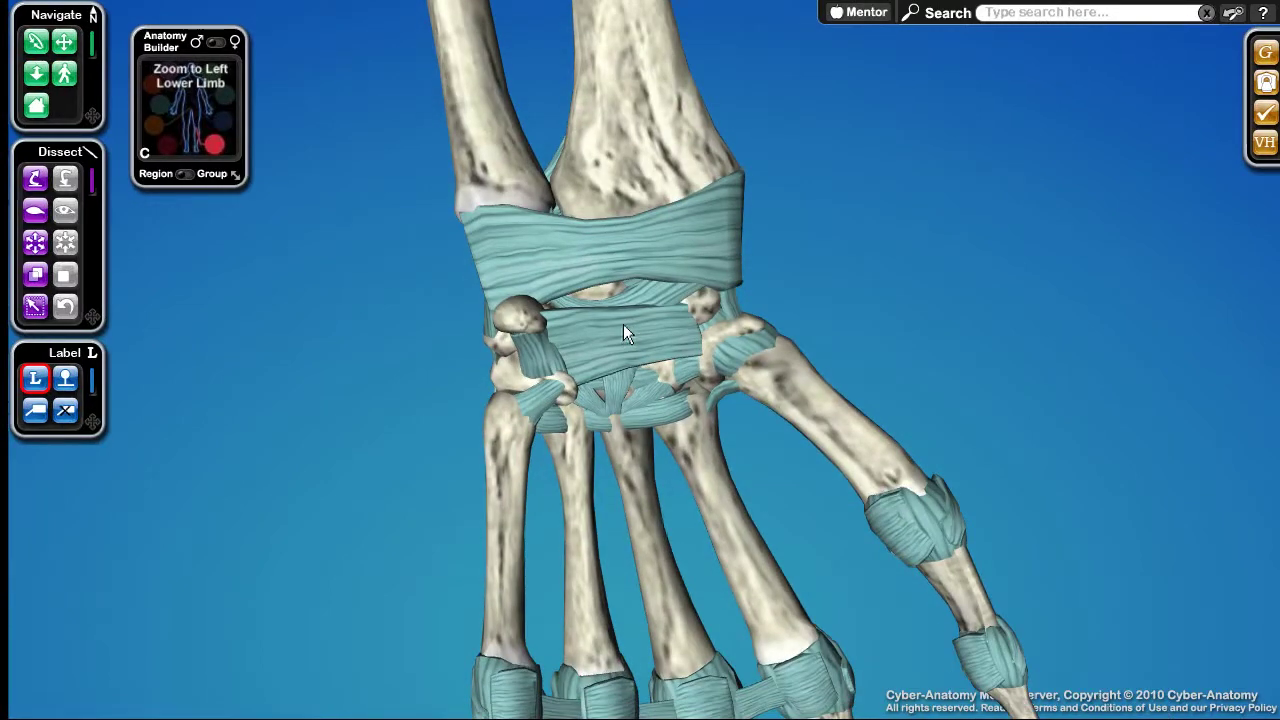
{"action": "scroll", "coordinate": [623, 324], "scroll_direction": "down", "scroll_amount": 10}
{"action": "middle_click_drag", "start_coordinate": [586, 116], "coordinate": [548, 360]}
{"action": "middle_click_drag", "start_coordinate": [505, 202], "coordinate": [556, 280]}
{"action": "scroll", "coordinate": [553, 280], "scroll_direction": "down", "scroll_amount": 5}
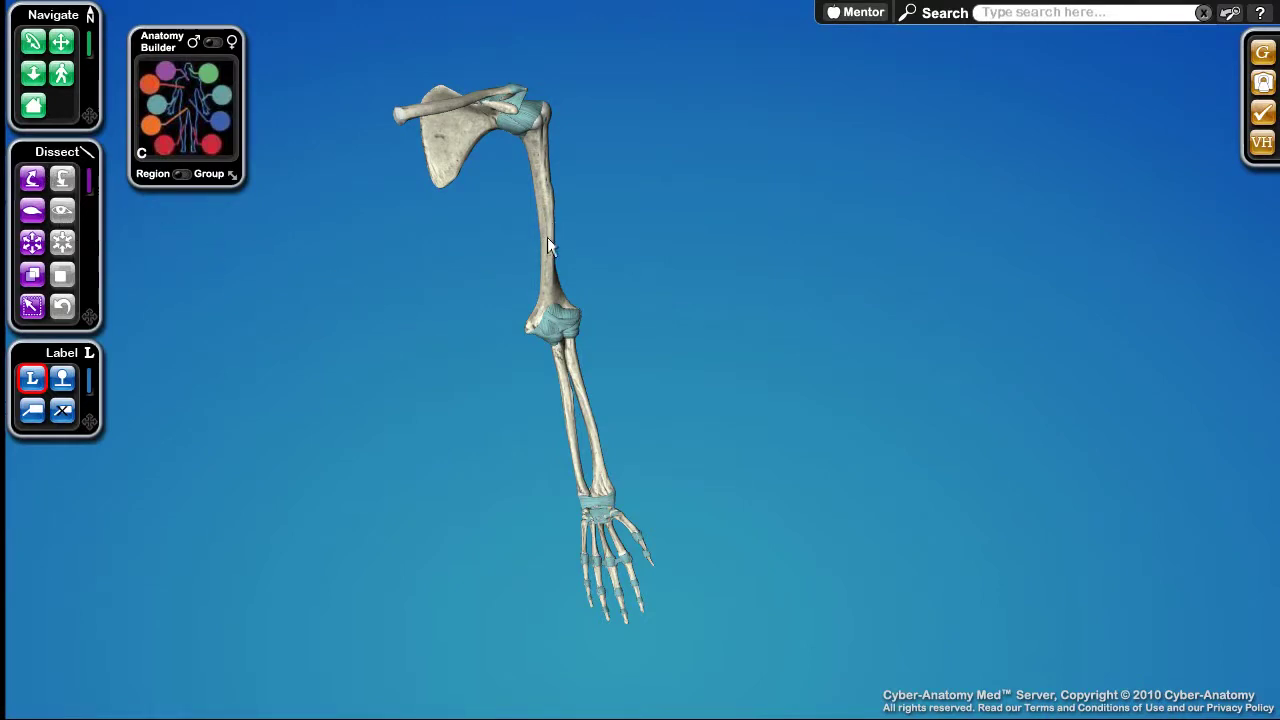
{"action": "left_click_drag", "start_coordinate": [550, 240], "coordinate": [512, 212]}
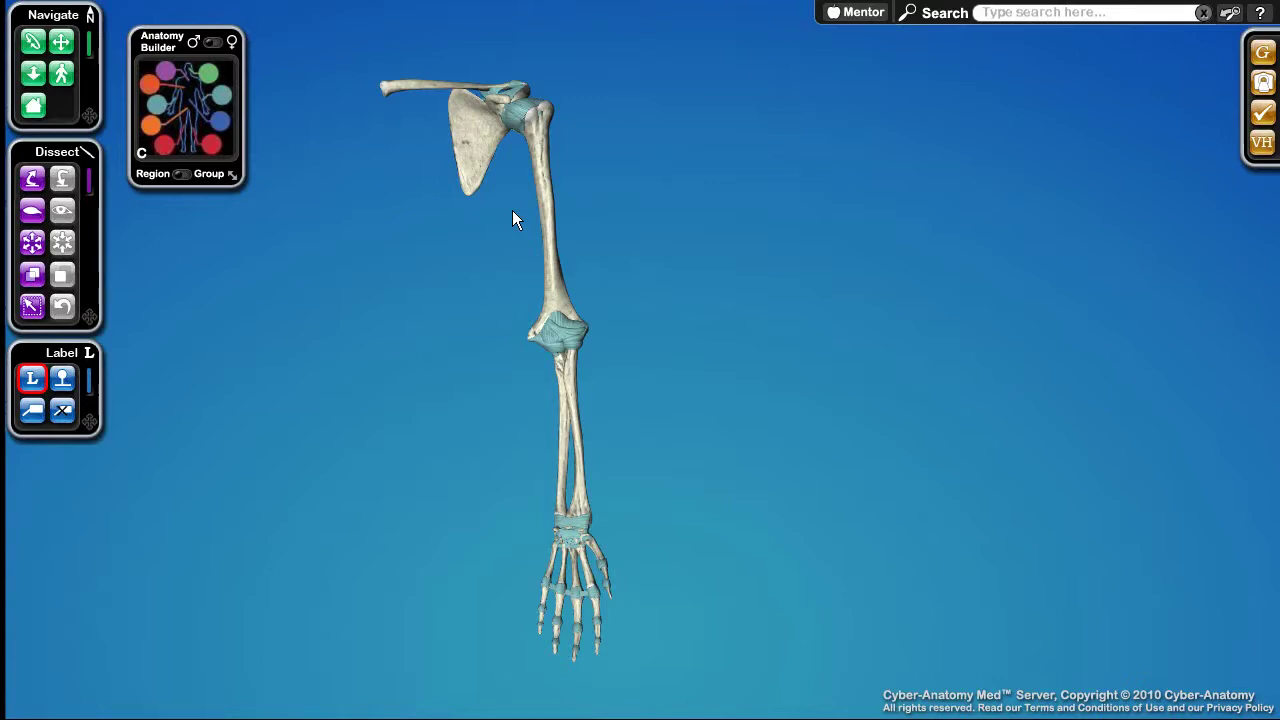
Pull the left humerus, elbow joint capsule and left antebrachial fascia away from the arm, and restore all moved parts to their original places.
{"action": "left_click", "coordinate": [31, 181]}
{"action": "left_click_drag", "start_coordinate": [545, 226], "coordinate": [743, 214]}
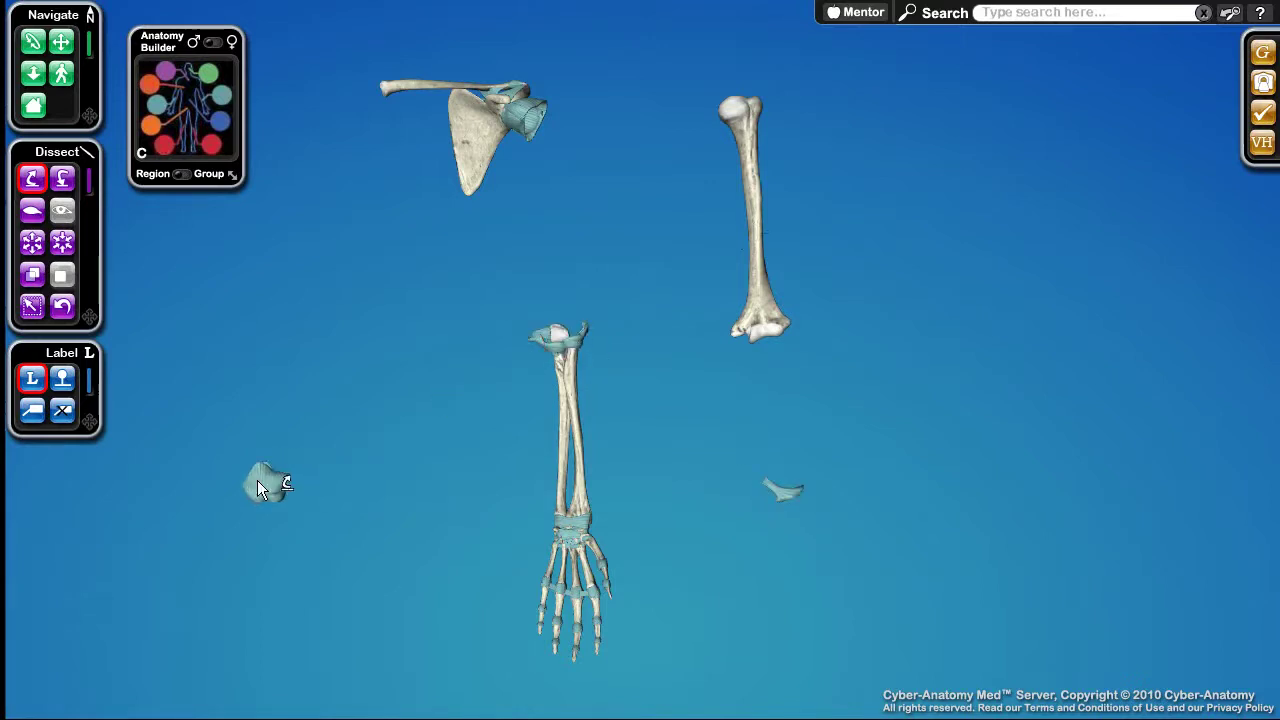
{"action": "left_click_drag", "start_coordinate": [568, 528], "coordinate": [876, 449]}
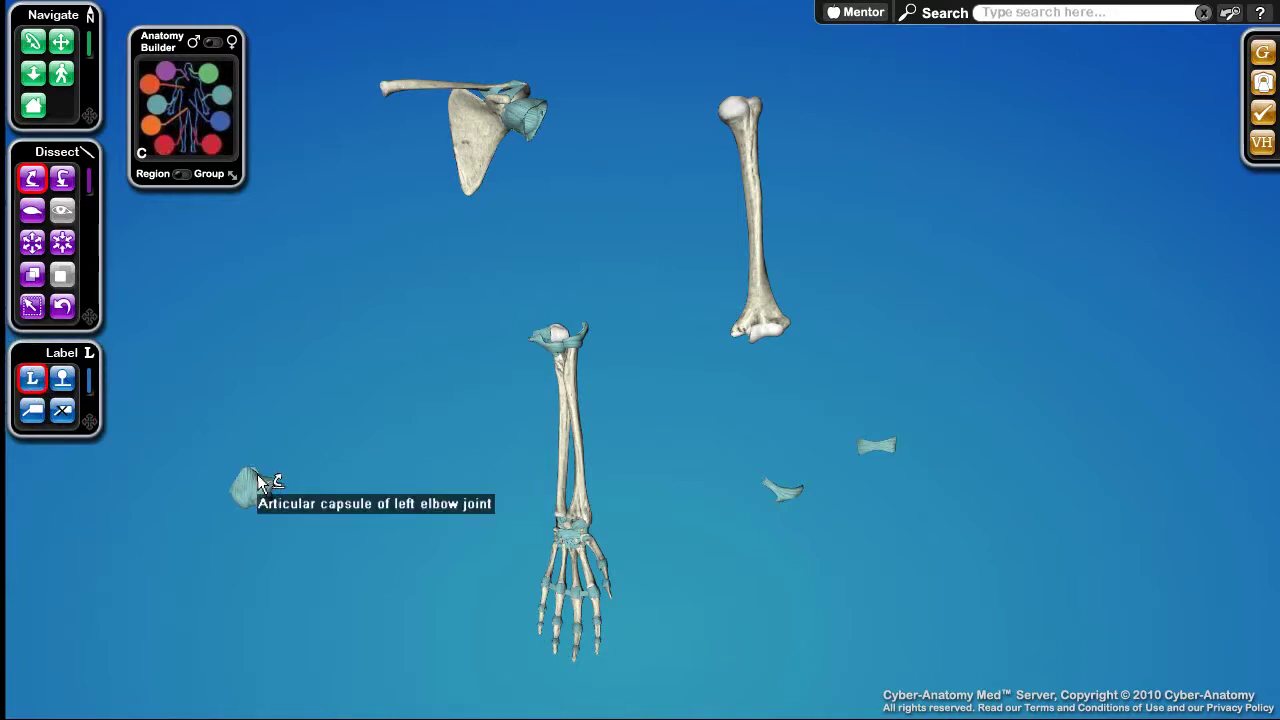
{"action": "mouse_move", "coordinate": [270, 495]}
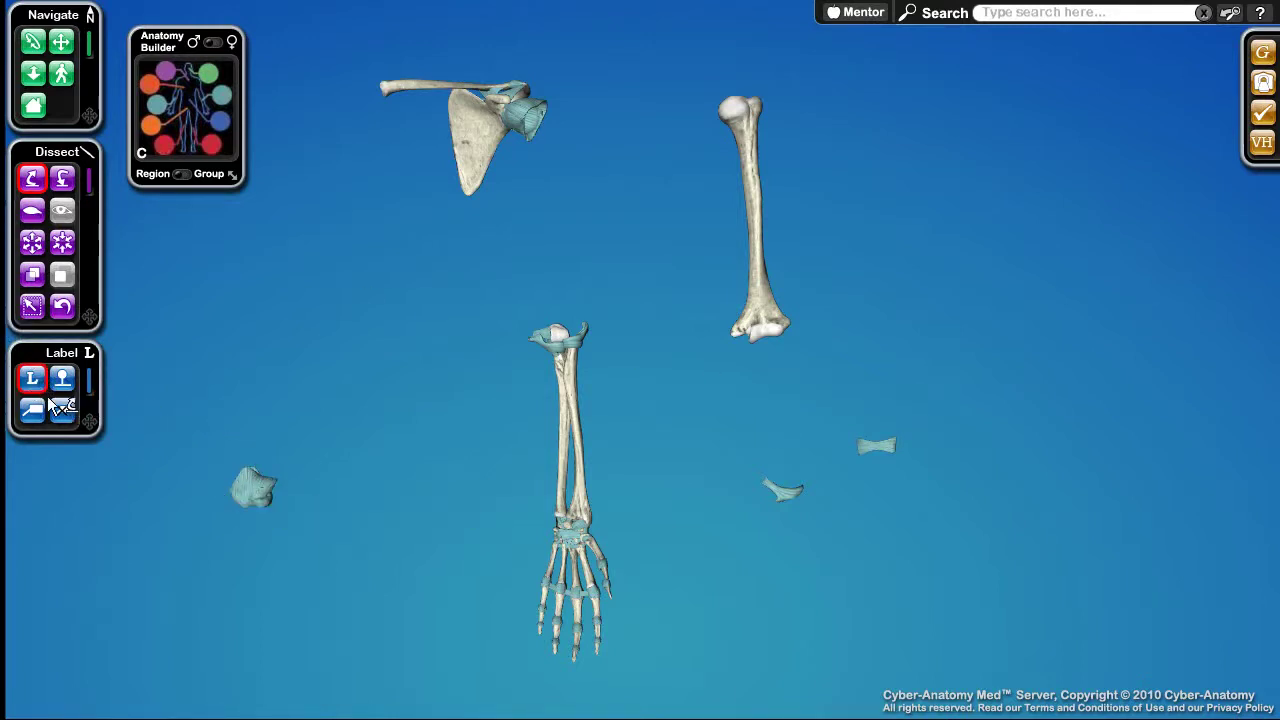
{"action": "mouse_move", "coordinate": [567, 448]}
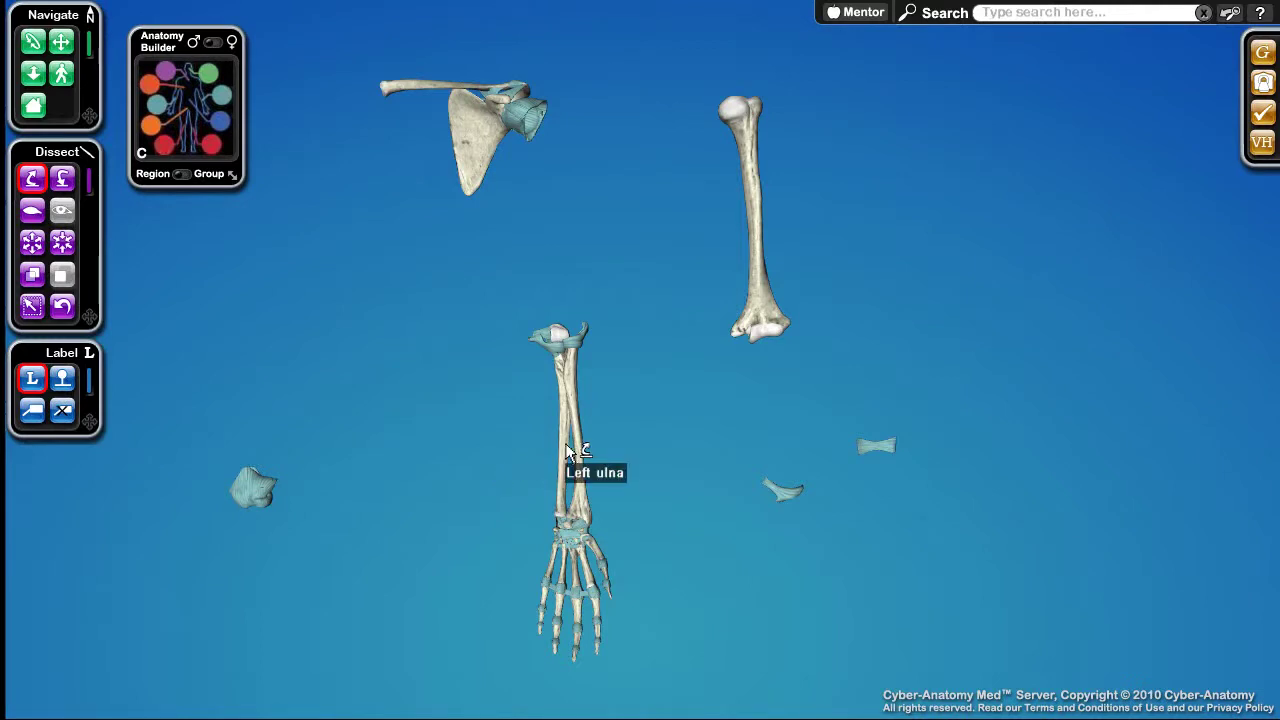
{"action": "mouse_move", "coordinate": [469, 148]}
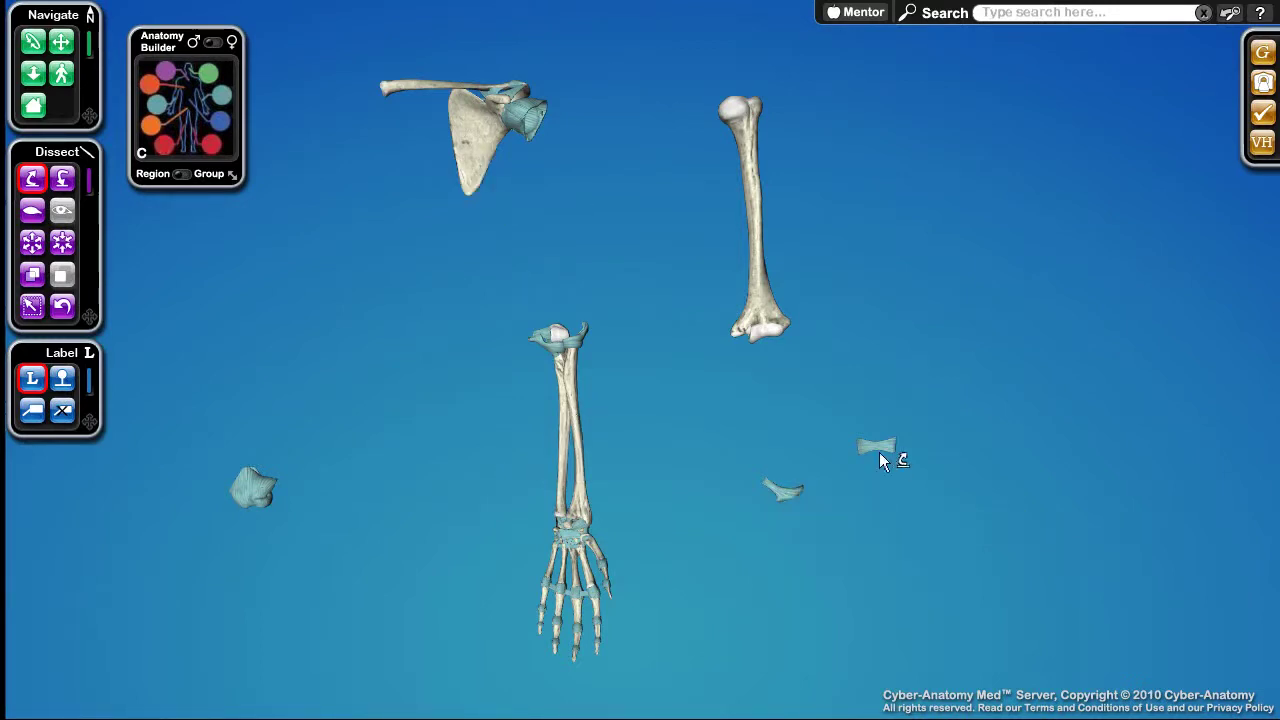
{"action": "mouse_move", "coordinate": [880, 453]}
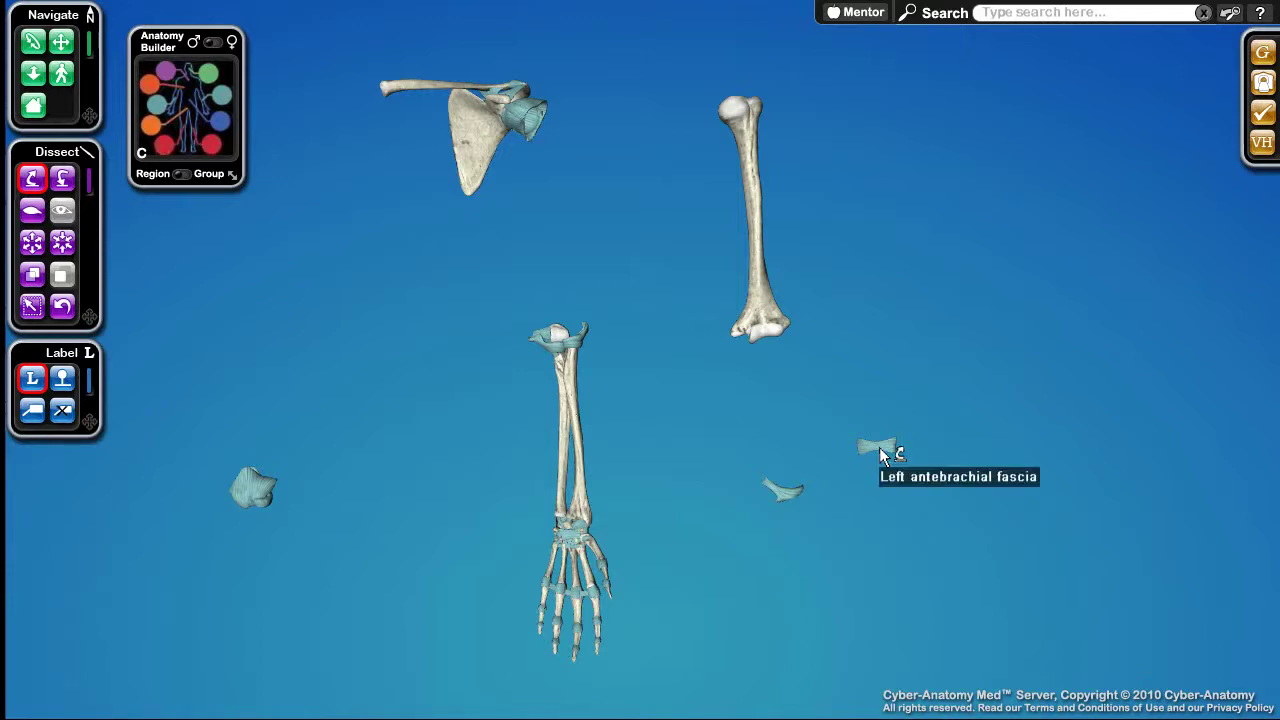
{"action": "mouse_move", "coordinate": [783, 492]}
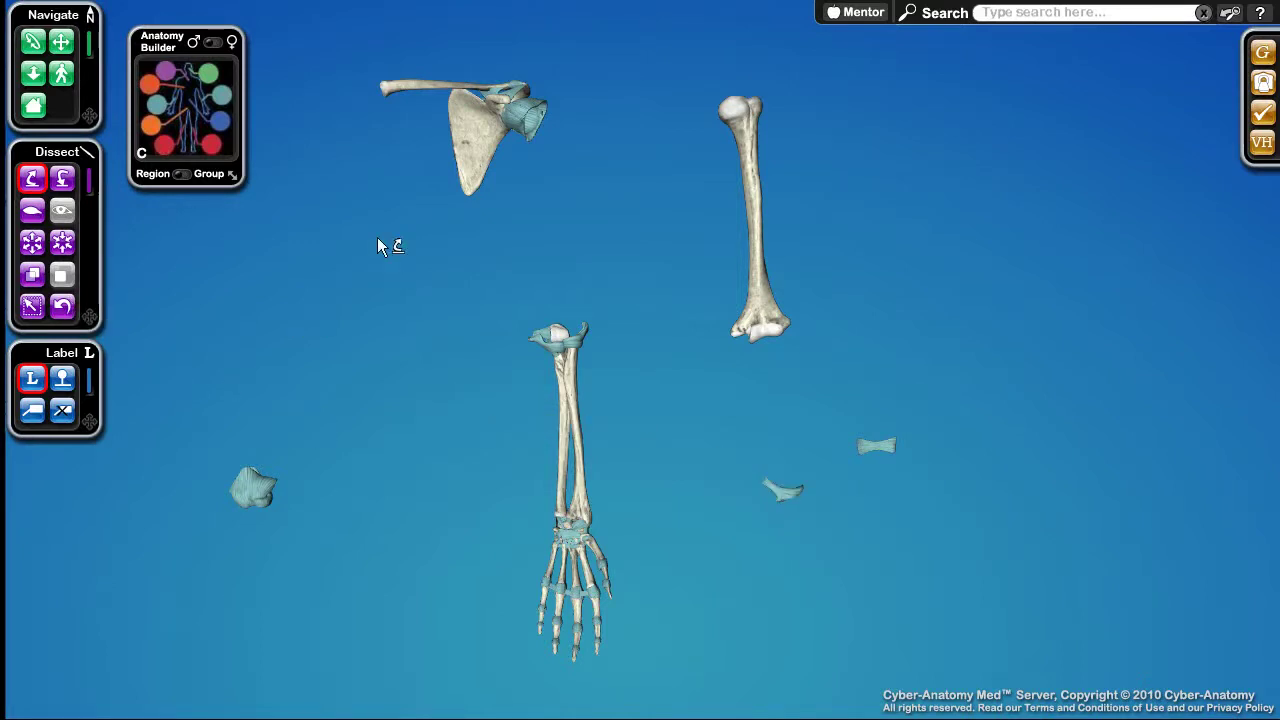
{"action": "left_click", "coordinate": [62, 245]}
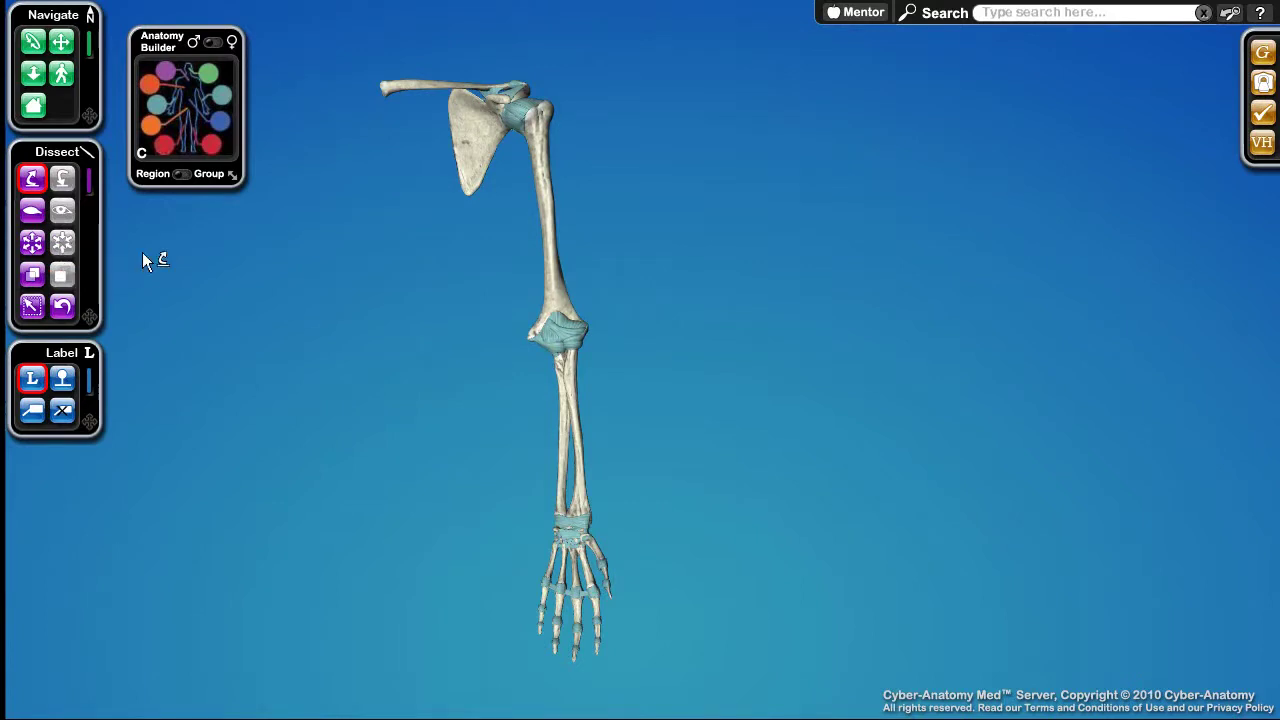
Hide the left radius, left ulna and the ligament tissue at the wrist, and show all hidden structures again.
{"action": "left_click", "coordinate": [32, 212]}
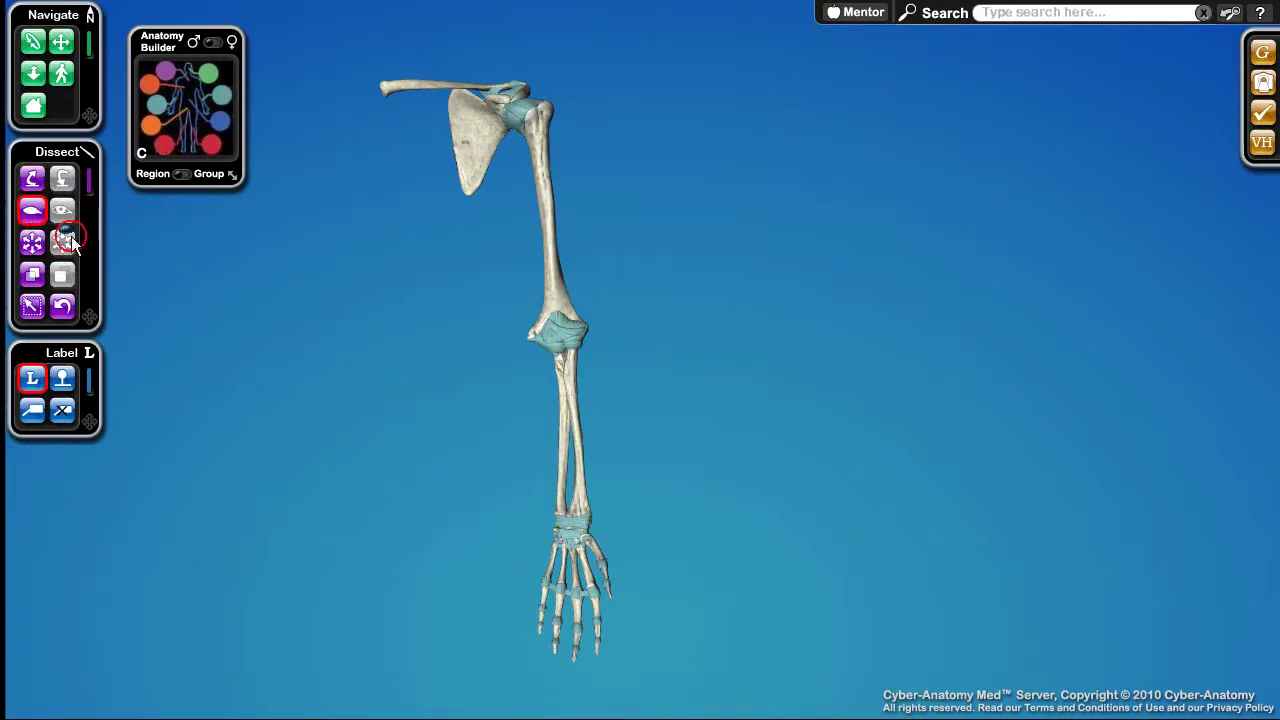
{"action": "left_click", "coordinate": [580, 452]}
{"action": "left_click", "coordinate": [561, 456]}
{"action": "left_click", "coordinate": [566, 536]}
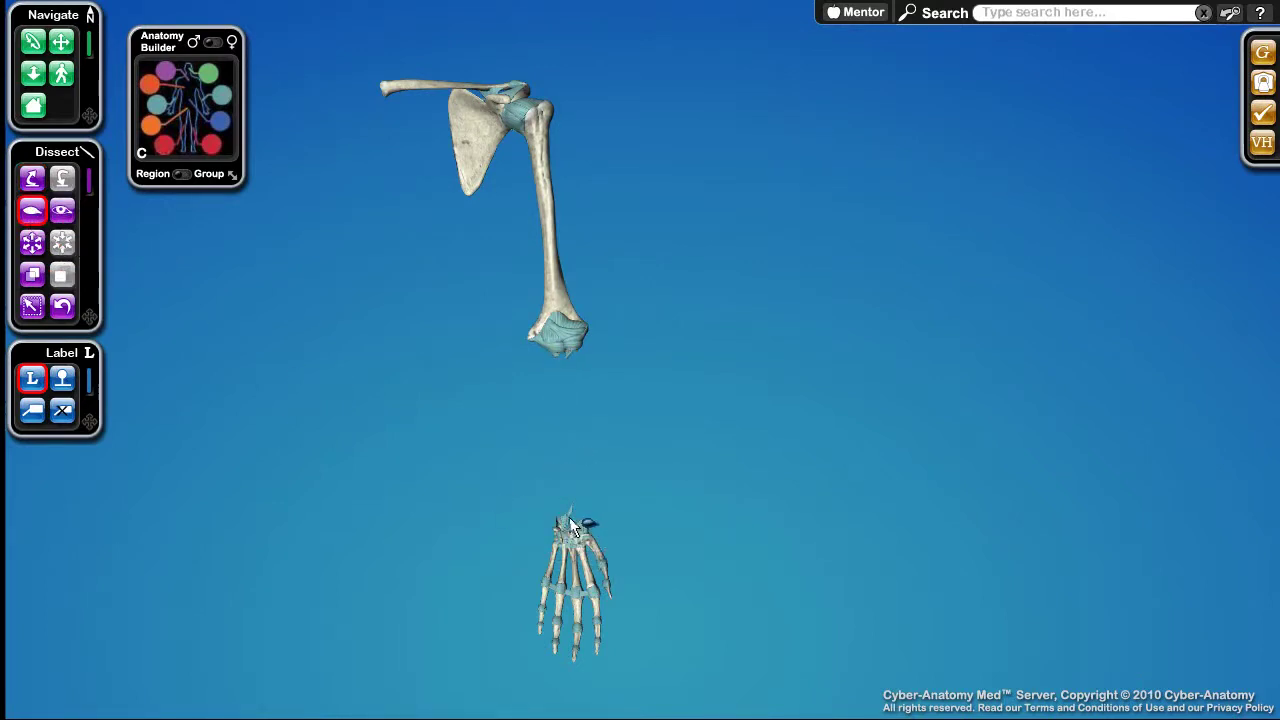
{"action": "left_click", "coordinate": [59, 216]}
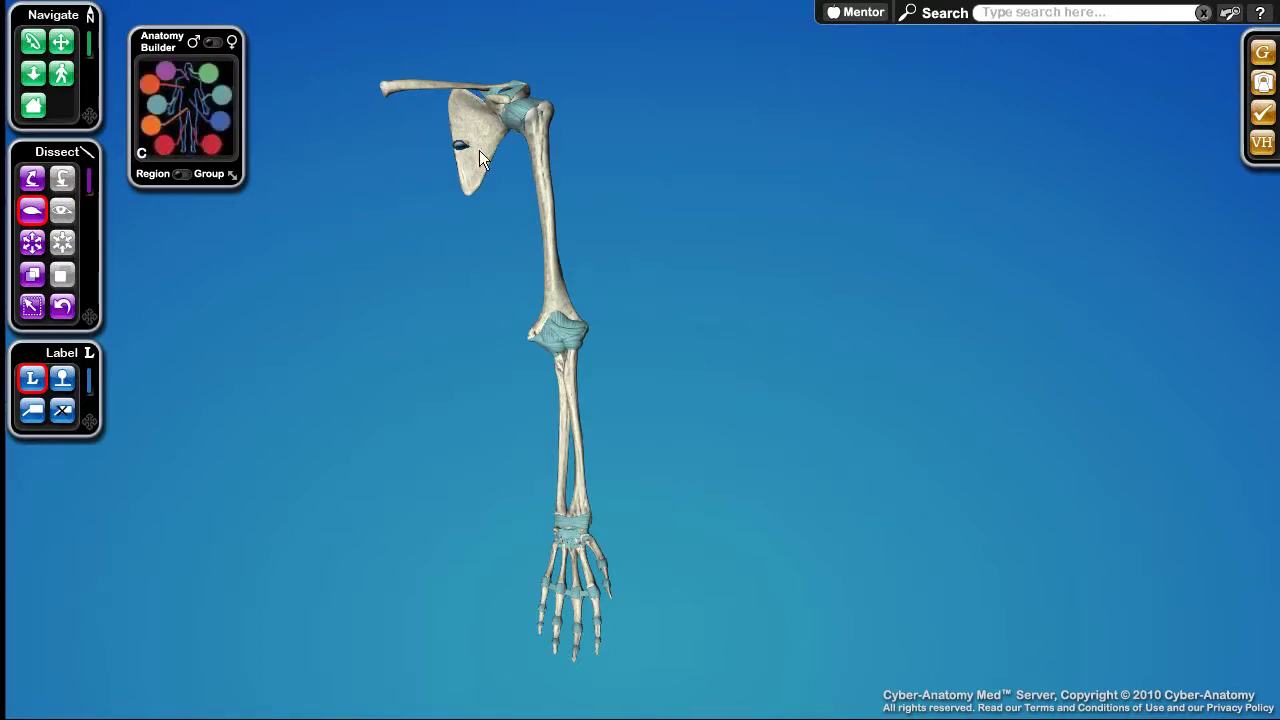
Separate the left scapula from the shoulder and place it well clear of the arm skeleton.
{"action": "left_click", "coordinate": [32, 178]}
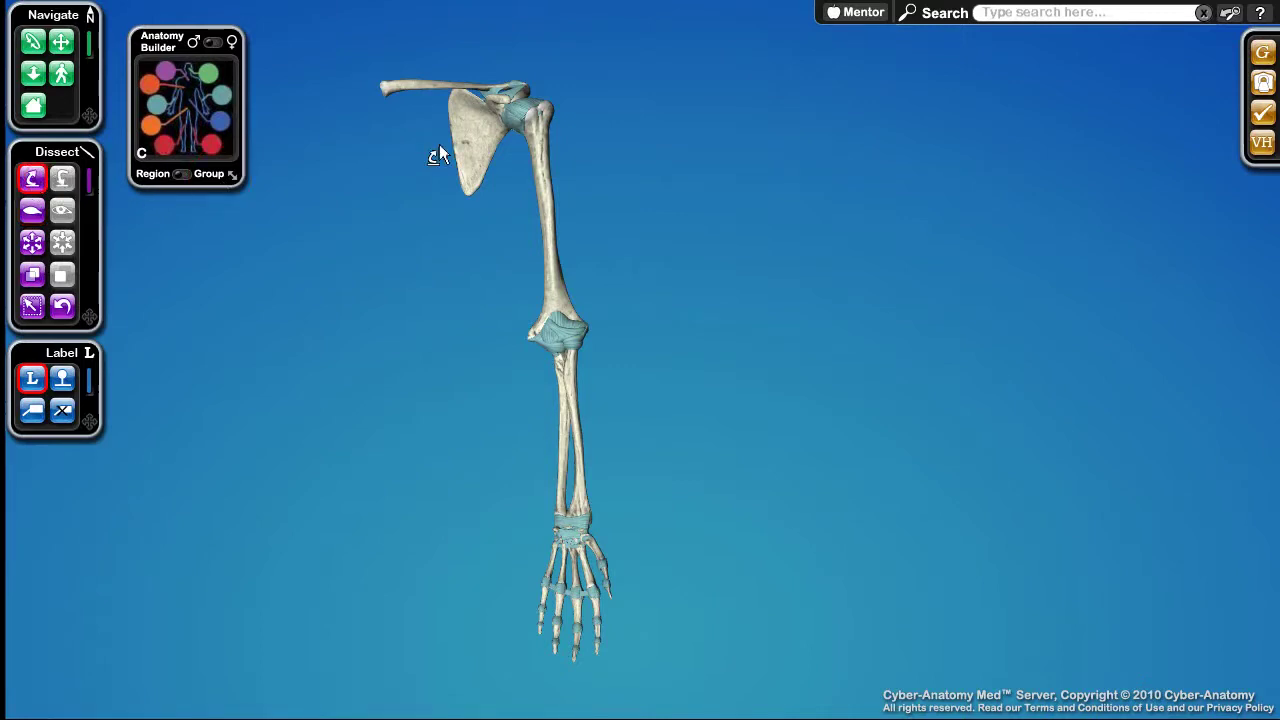
{"action": "left_click", "coordinate": [478, 150]}
{"action": "left_click_drag", "start_coordinate": [547, 165], "coordinate": [1109, 251]}
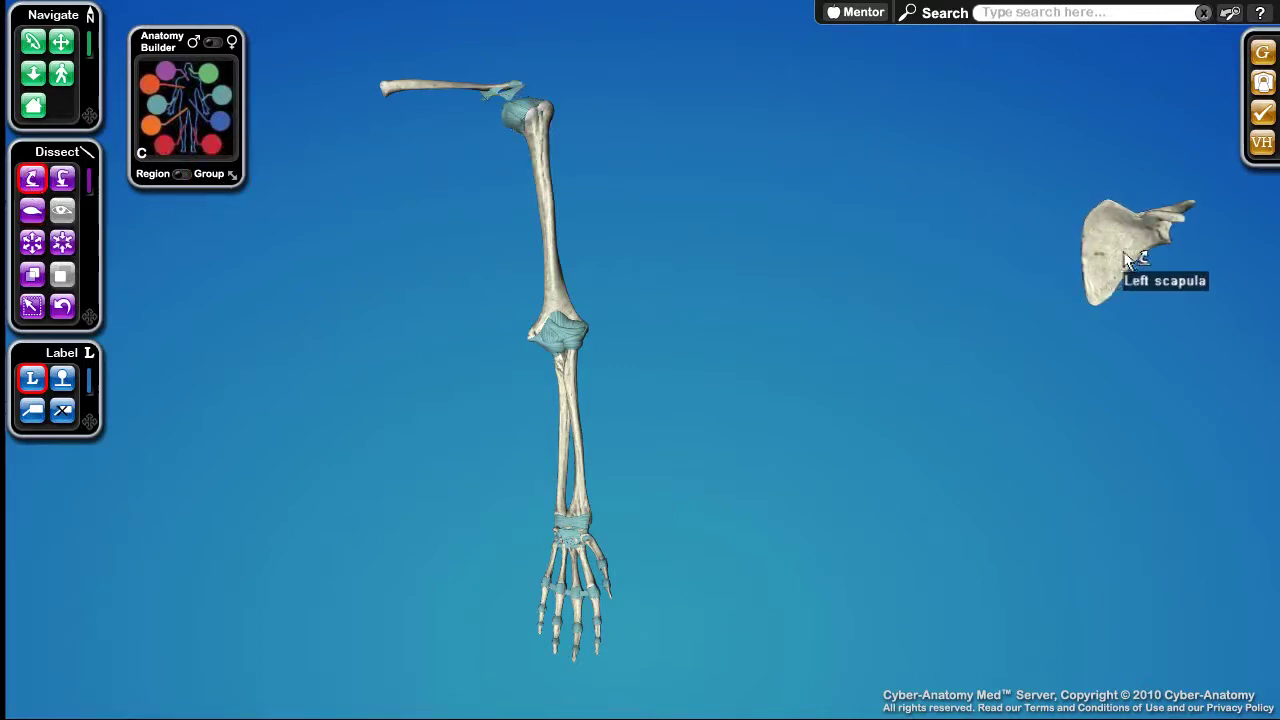
{"action": "left_click", "coordinate": [40, 188]}
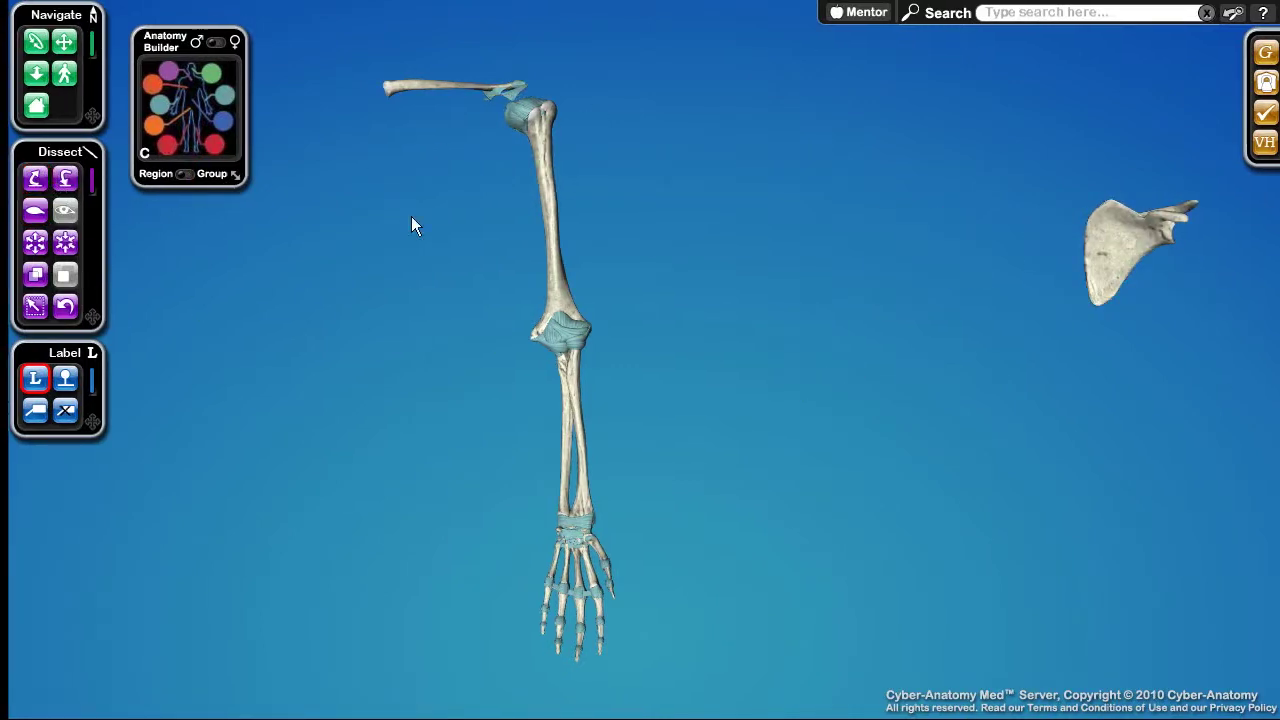
Show the landmark pins and colored attachment areas on the posterior surface of the left scapula.
{"action": "middle_click_drag", "start_coordinate": [1107, 248], "coordinate": [665, 316]}
{"action": "scroll", "coordinate": [665, 315], "scroll_direction": "up", "scroll_amount": 5}
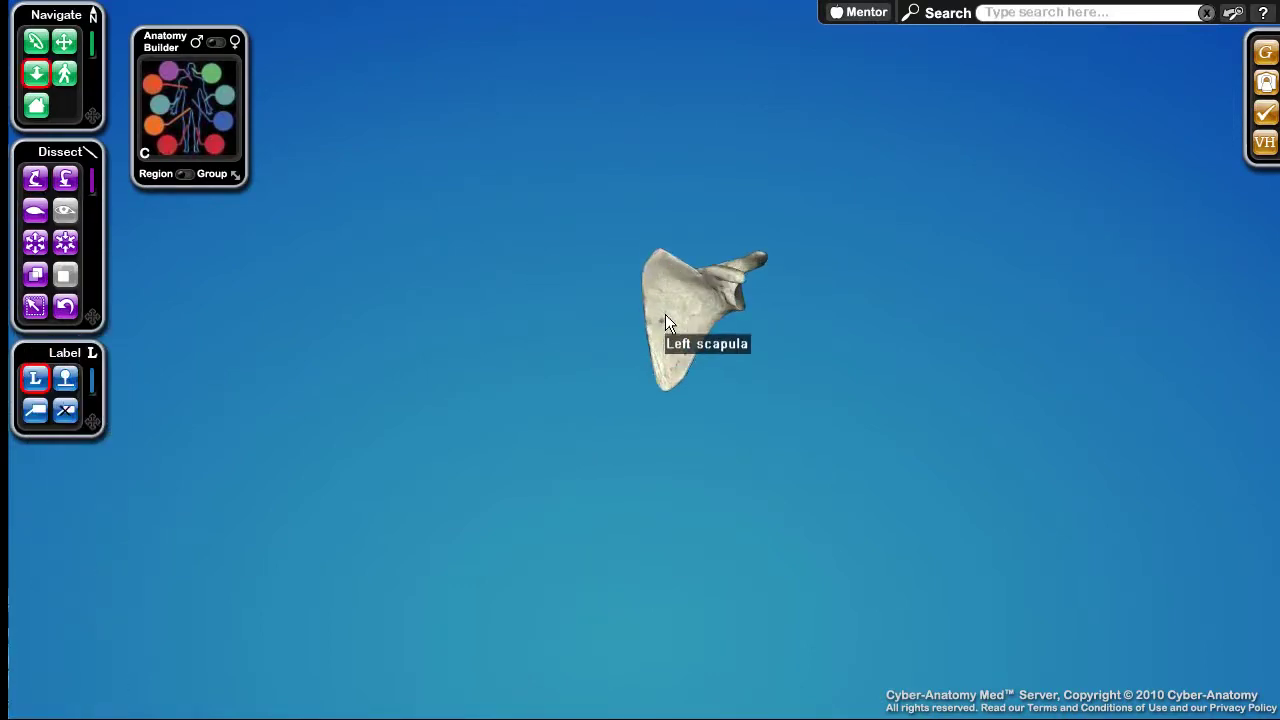
{"action": "left_click_drag", "start_coordinate": [696, 338], "coordinate": [610, 278]}
{"action": "scroll", "coordinate": [630, 314], "scroll_direction": "up", "scroll_amount": 2}
{"action": "scroll", "coordinate": [630, 314], "scroll_direction": "down", "scroll_amount": 4}
{"action": "double_click", "coordinate": [612, 282]}
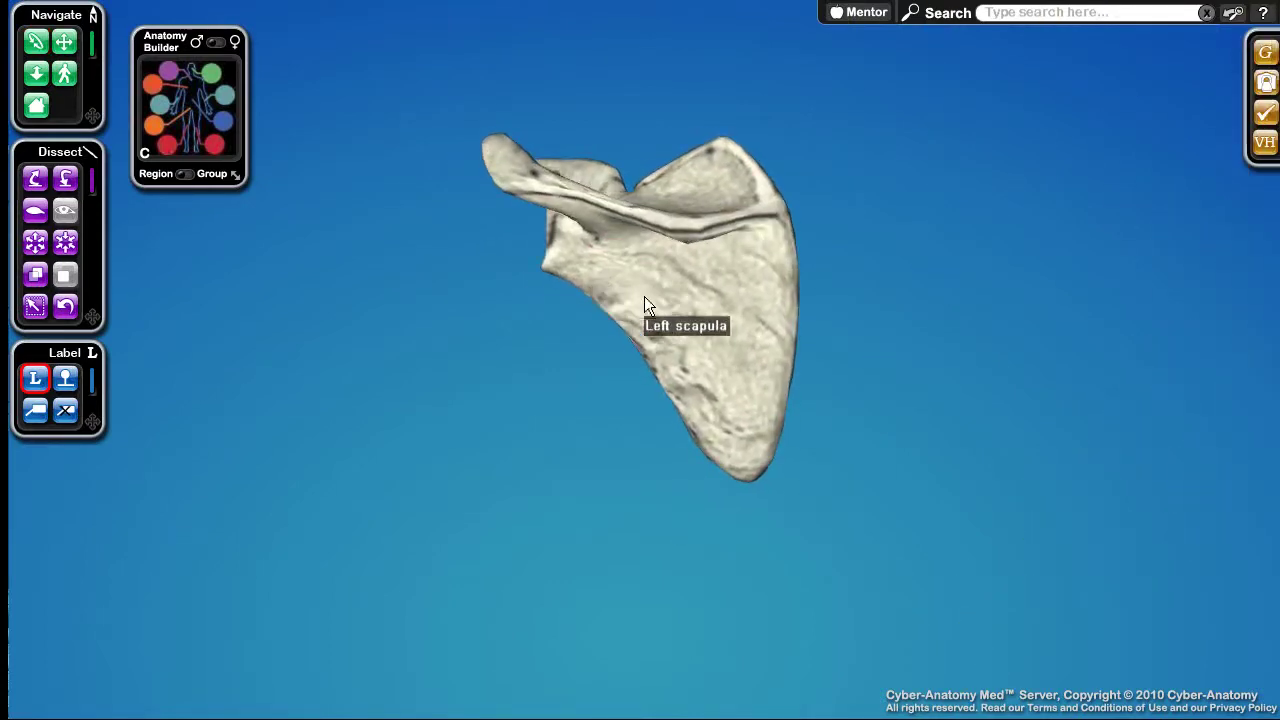
{"action": "left_click", "coordinate": [65, 380]}
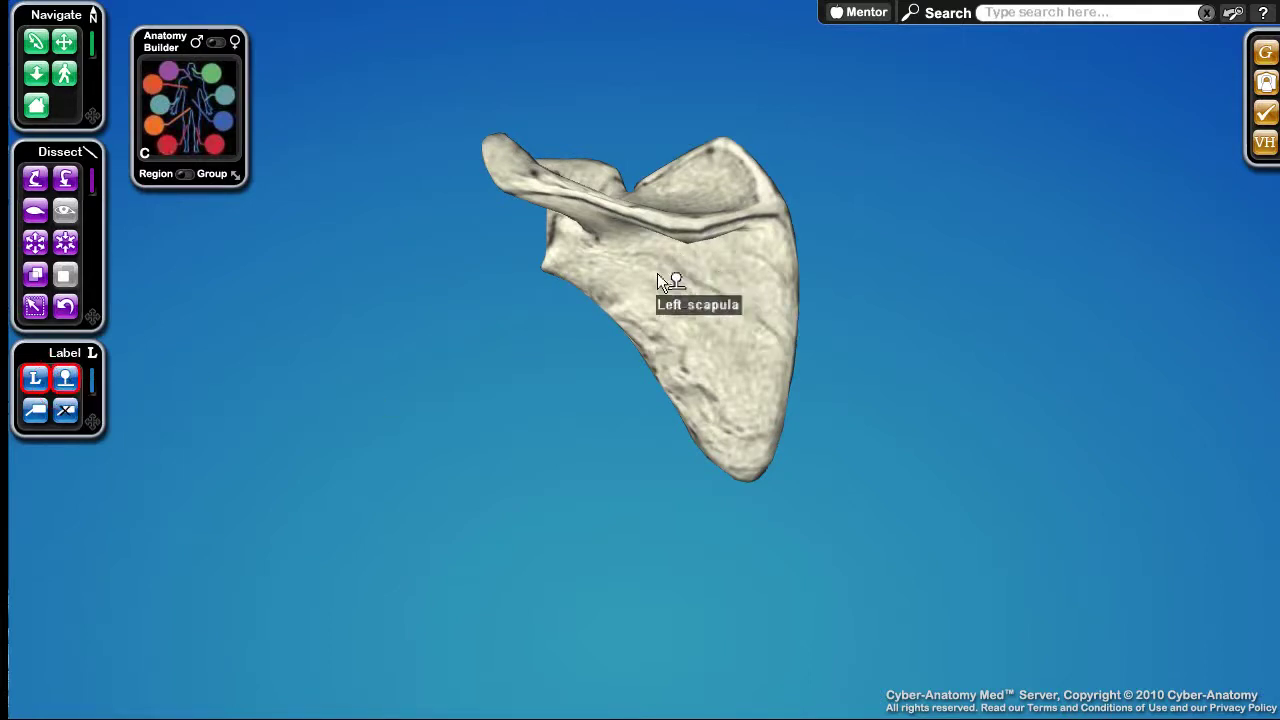
{"action": "left_click", "coordinate": [658, 350]}
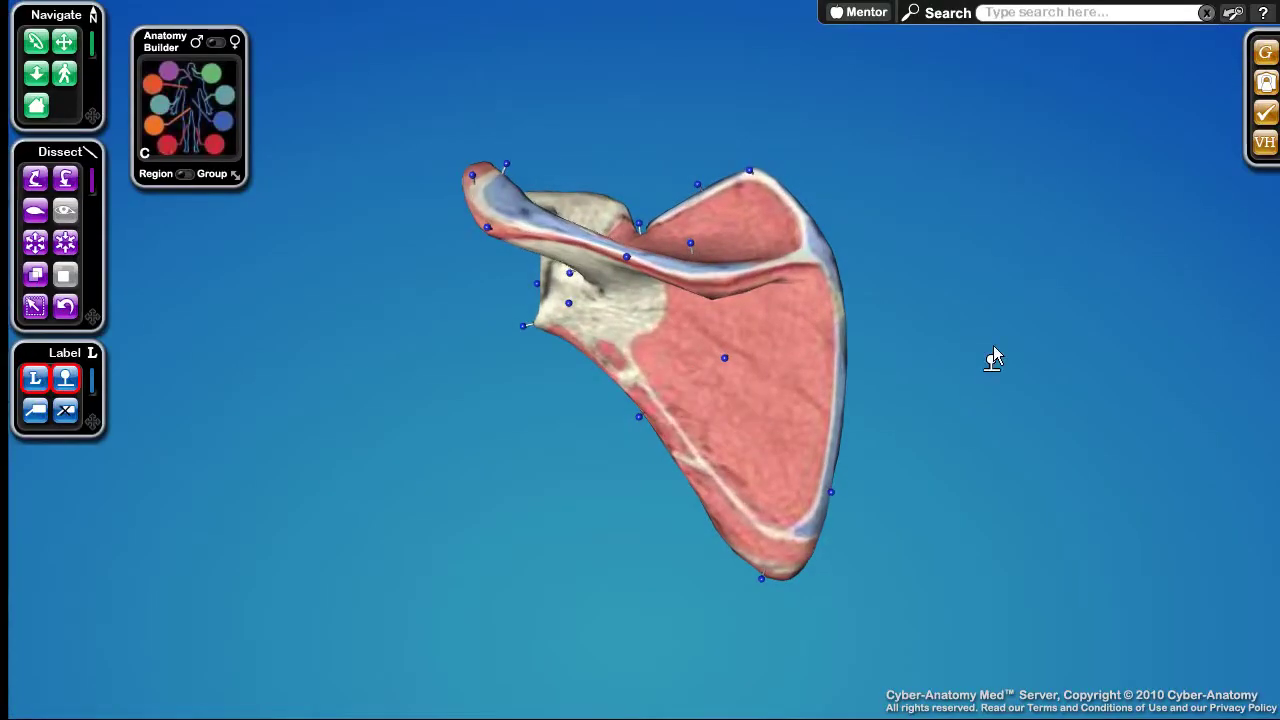
{"action": "left_click", "coordinate": [70, 383]}
Examine the pinned landmarks on the left scapula, such as the medial border, from slightly different angles.
{"action": "left_click_drag", "start_coordinate": [955, 269], "coordinate": [931, 284]}
{"action": "mouse_move", "coordinate": [686, 354]}
{"action": "left_mouse_down"}
{"action": "mouse_move", "coordinate": [638, 360]}
{"action": "mouse_move", "coordinate": [490, 302]}
{"action": "mouse_move", "coordinate": [448, 330]}
{"action": "mouse_move", "coordinate": [543, 340]}
{"action": "mouse_move", "coordinate": [710, 320]}
{"action": "mouse_move", "coordinate": [690, 332]}
{"action": "left_mouse_up"}
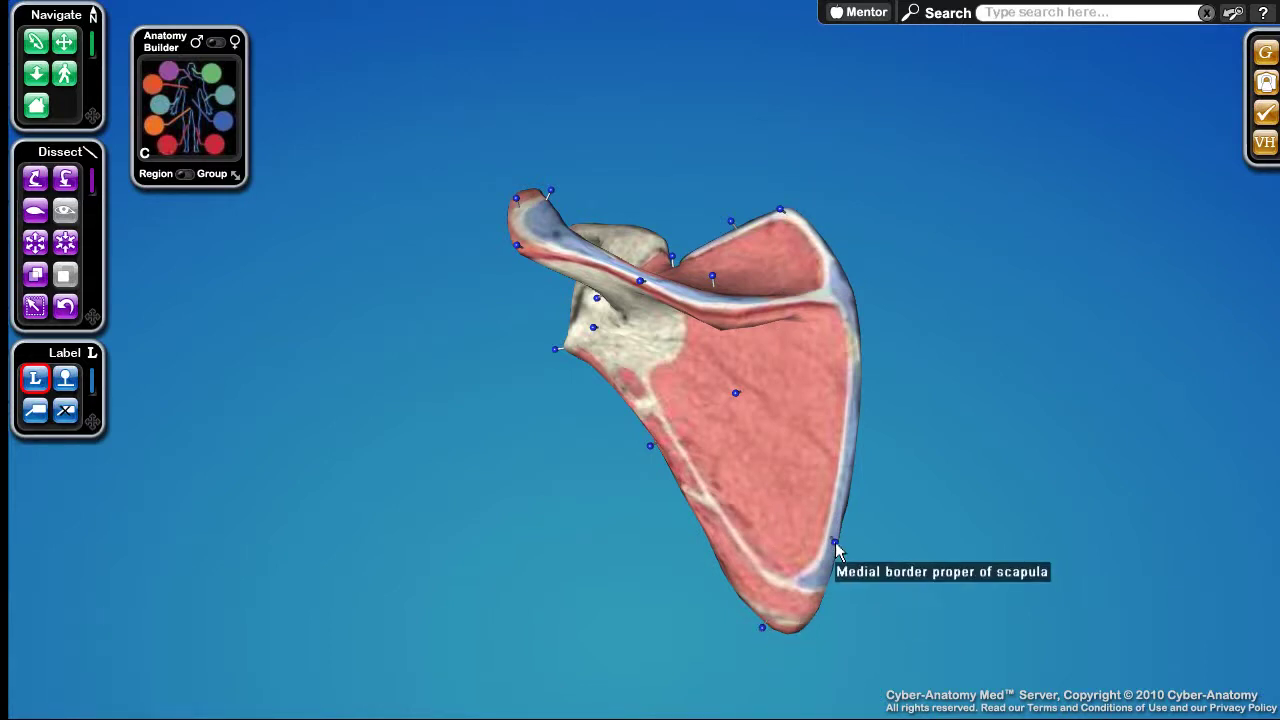
{"action": "left_click_drag", "start_coordinate": [766, 404], "coordinate": [806, 388]}
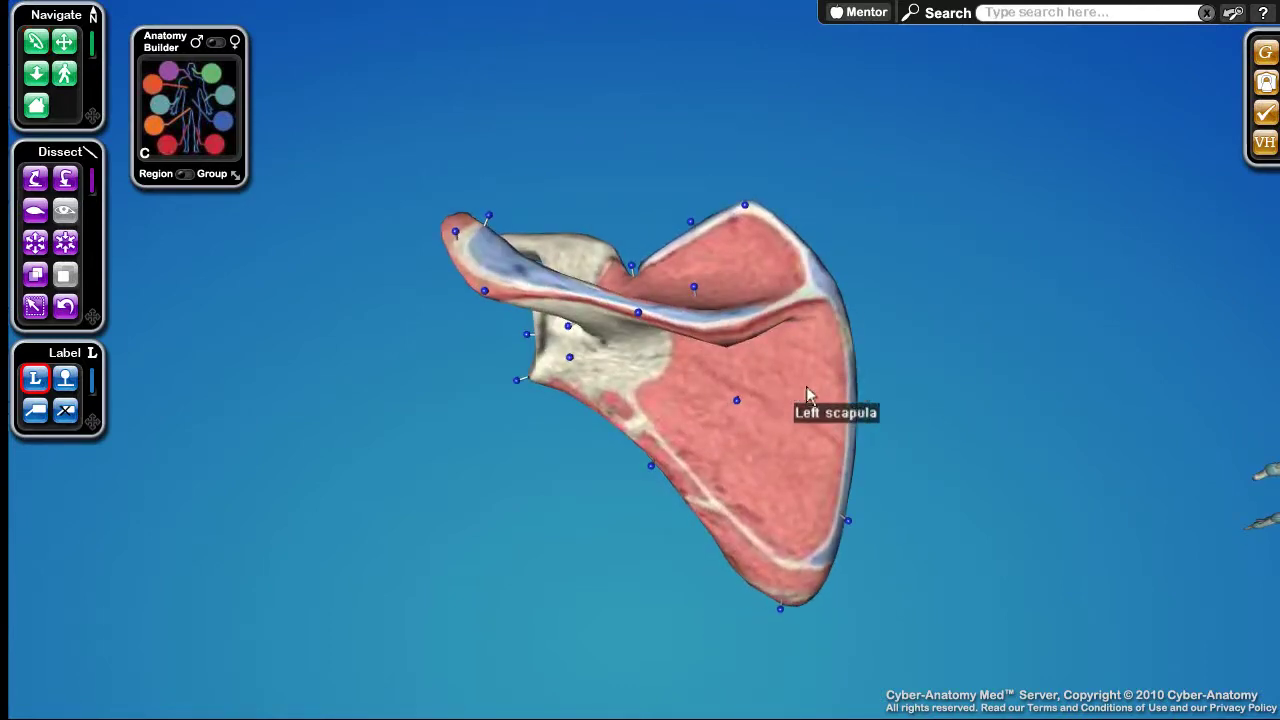
{"action": "left_click_drag", "start_coordinate": [804, 445], "coordinate": [794, 430]}
{"action": "left_click_drag", "start_coordinate": [682, 389], "coordinate": [682, 380]}
{"action": "scroll", "coordinate": [681, 379], "scroll_direction": "up", "scroll_amount": 1}
{"action": "scroll", "coordinate": [681, 379], "scroll_direction": "down", "scroll_amount": 2}
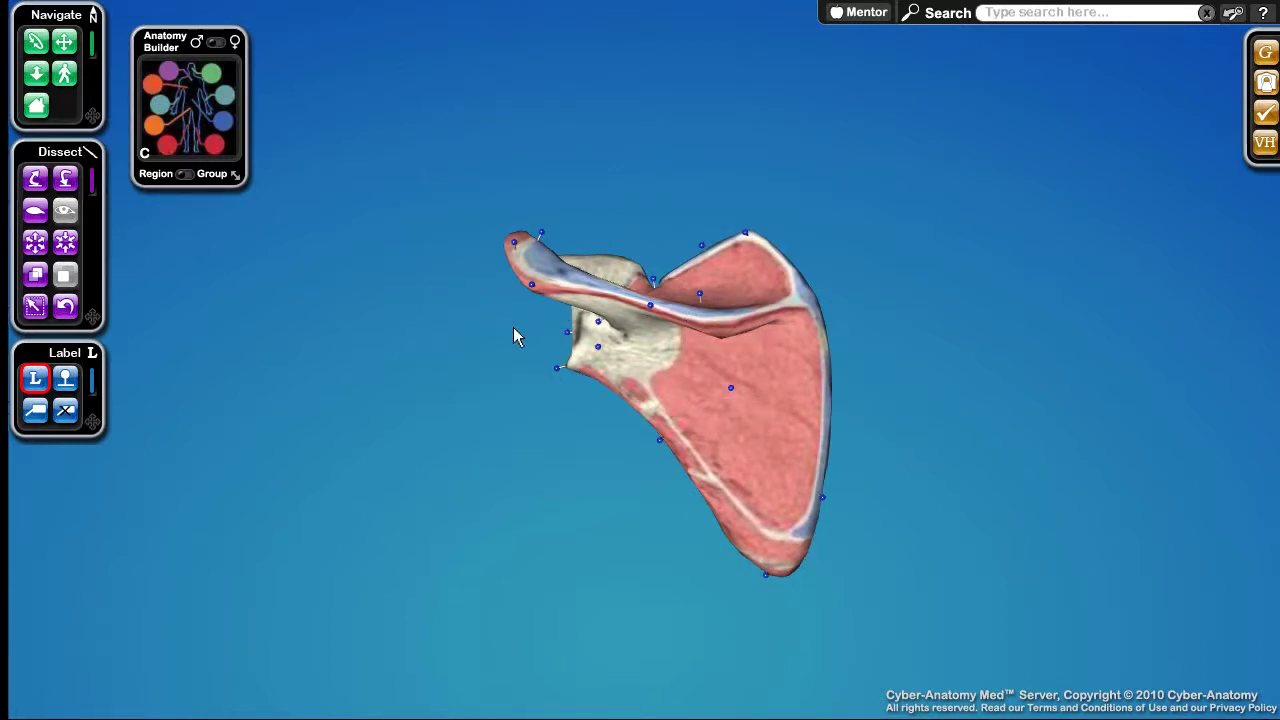
Add leader labels for the left scapula, its superior angle, the left suprascapular notch and the lateral border proper around the bone.
{"action": "left_click", "coordinate": [36, 411]}
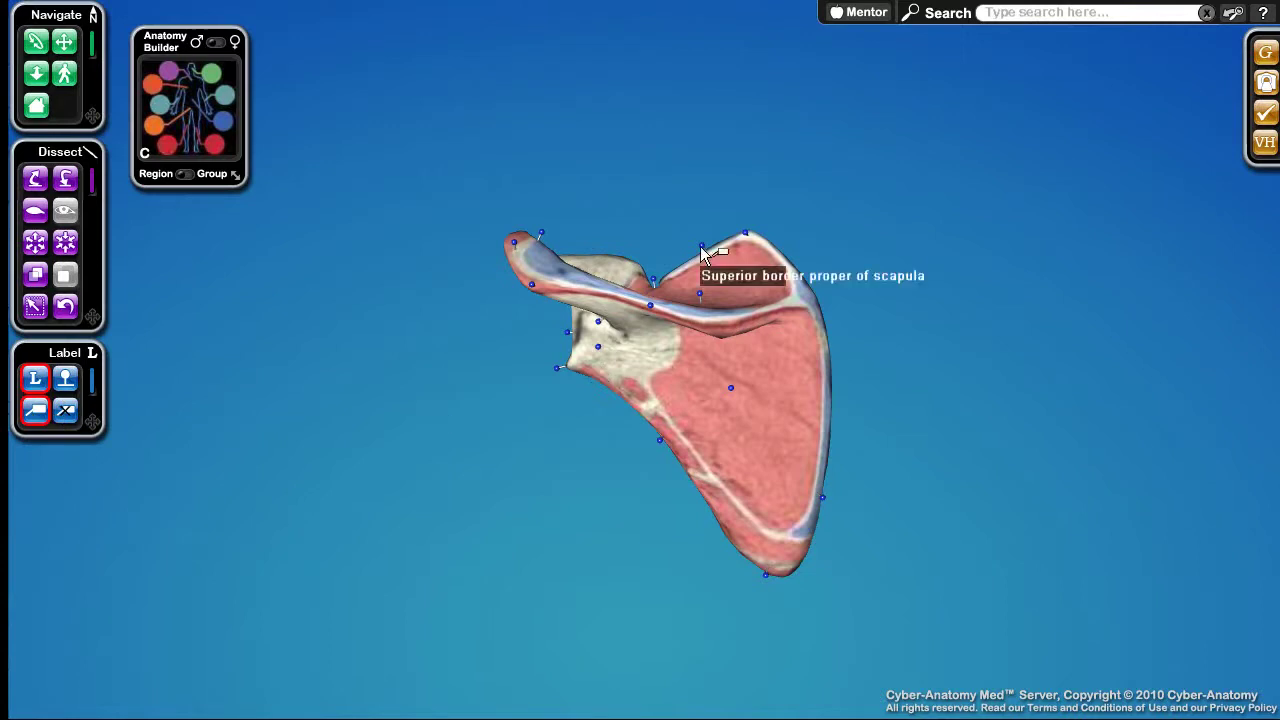
{"action": "left_click_drag", "start_coordinate": [807, 393], "coordinate": [1002, 243]}
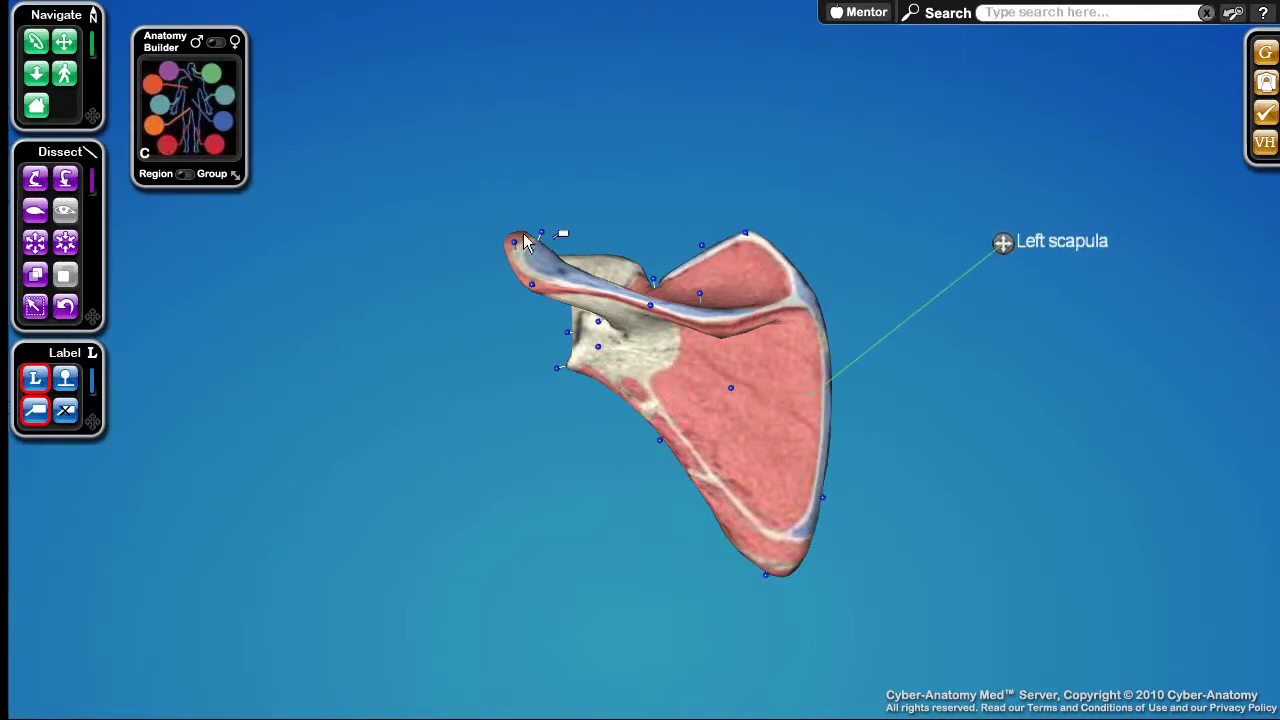
{"action": "left_click_drag", "start_coordinate": [752, 240], "coordinate": [810, 110]}
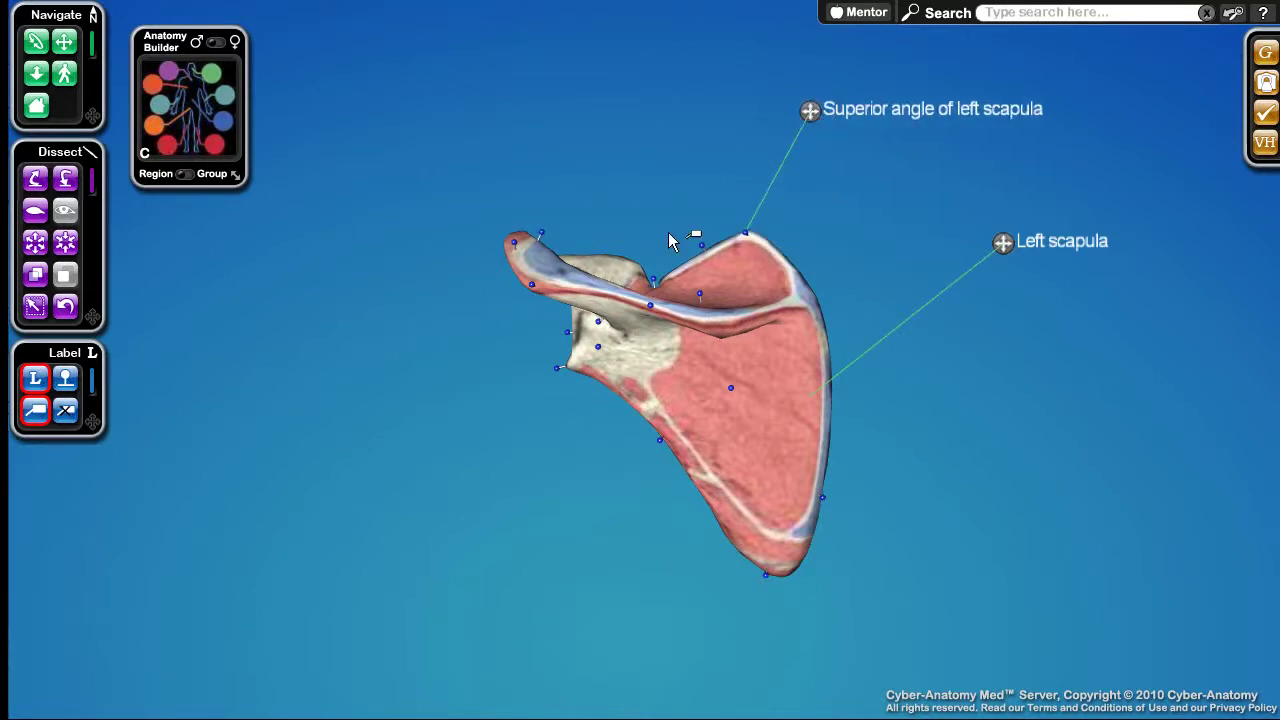
{"action": "left_click_drag", "start_coordinate": [655, 292], "coordinate": [588, 114]}
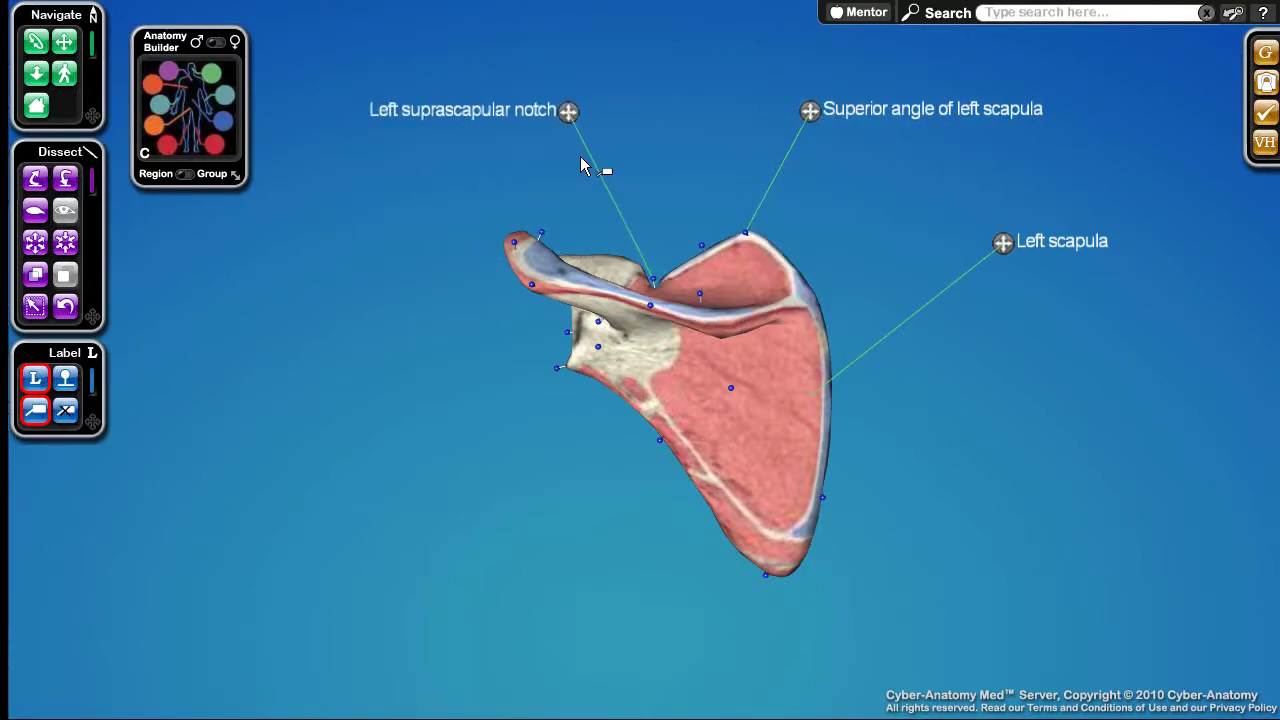
{"action": "left_click_drag", "start_coordinate": [658, 447], "coordinate": [514, 540]}
{"action": "left_click", "coordinate": [40, 414]}
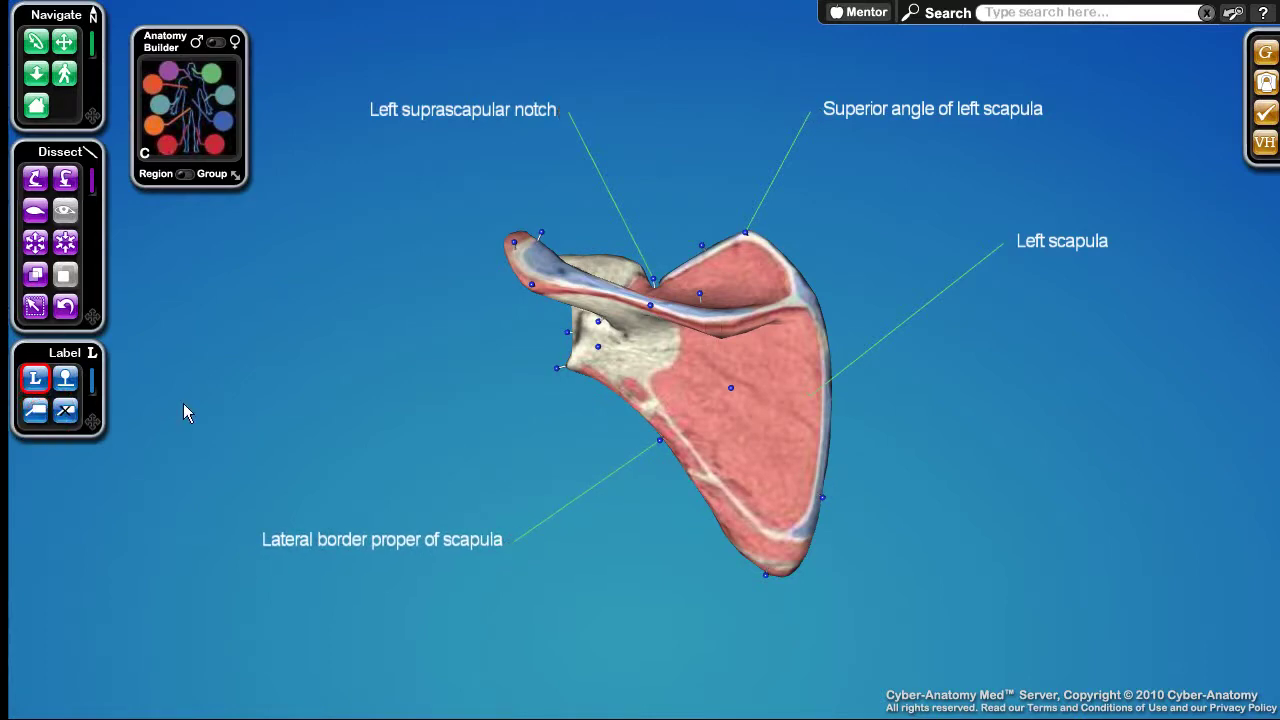
Hide the landmark pins and colored attachment areas on the left scapula.
{"action": "left_click_drag", "start_coordinate": [1016, 410], "coordinate": [899, 352]}
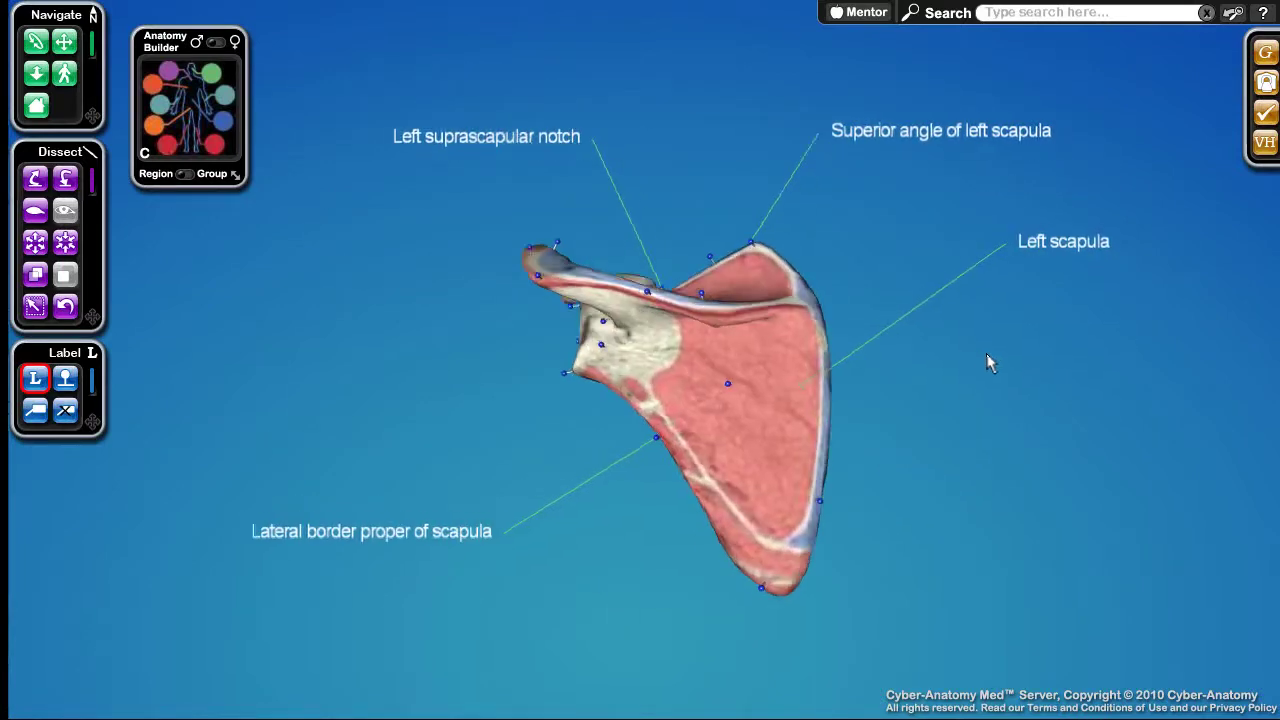
{"action": "left_click", "coordinate": [71, 381]}
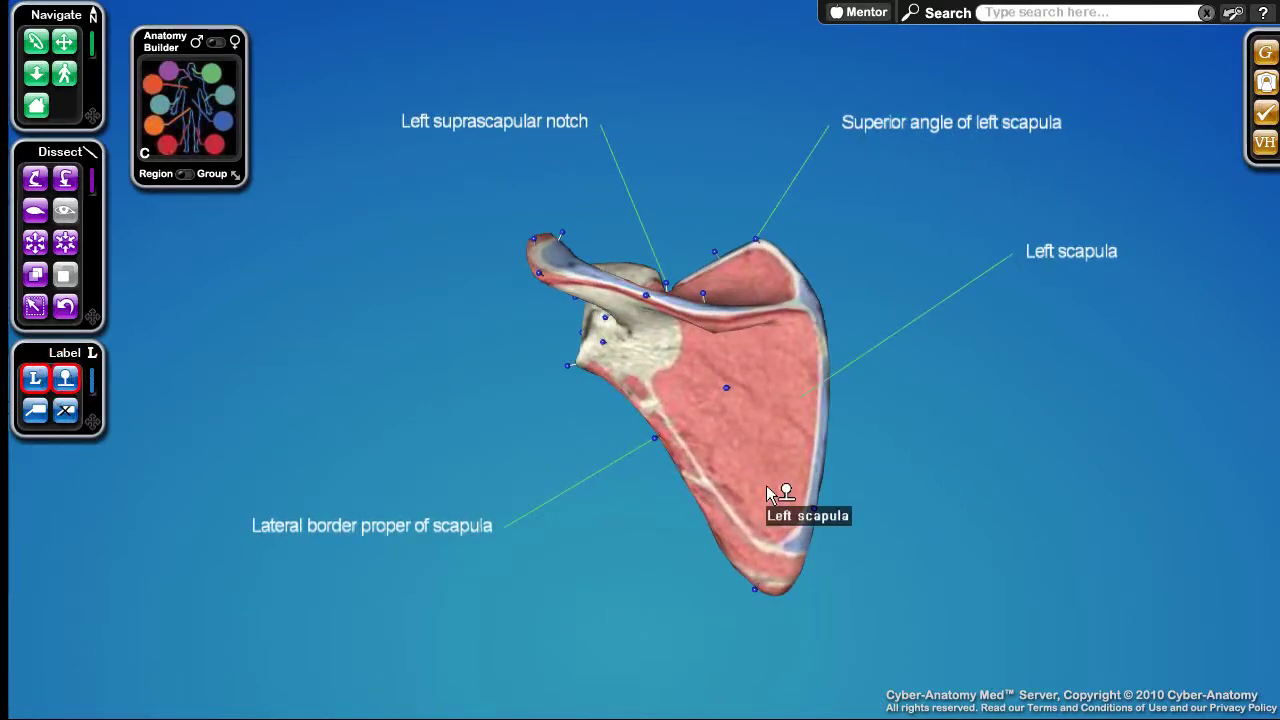
{"action": "left_click", "coordinate": [663, 487]}
Restore the separated left scapula to its anatomical place on the arm skeleton.
{"action": "left_click_drag", "start_coordinate": [330, 360], "coordinate": [504, 395]}
{"action": "scroll", "coordinate": [508, 394], "scroll_direction": "up", "scroll_amount": 3}
{"action": "scroll", "coordinate": [513, 392], "scroll_direction": "down", "scroll_amount": 5}
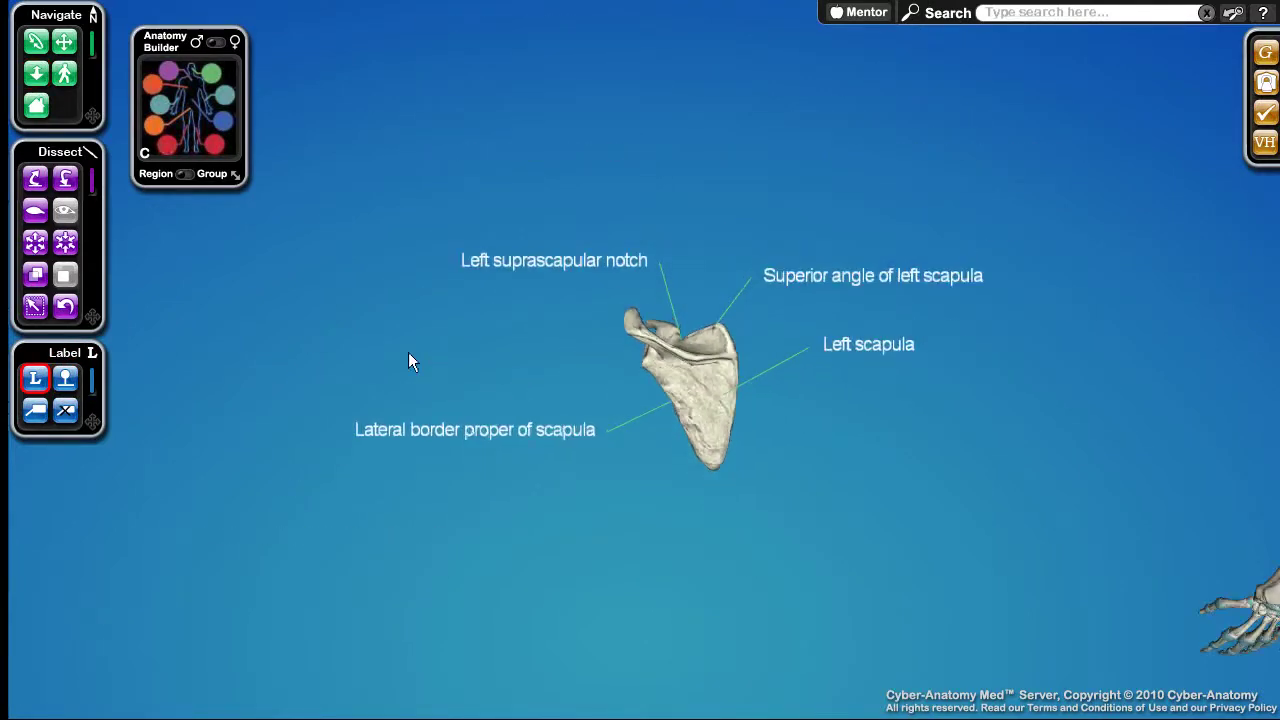
{"action": "left_click", "coordinate": [35, 178]}
{"action": "left_click_drag", "start_coordinate": [476, 392], "coordinate": [676, 337]}
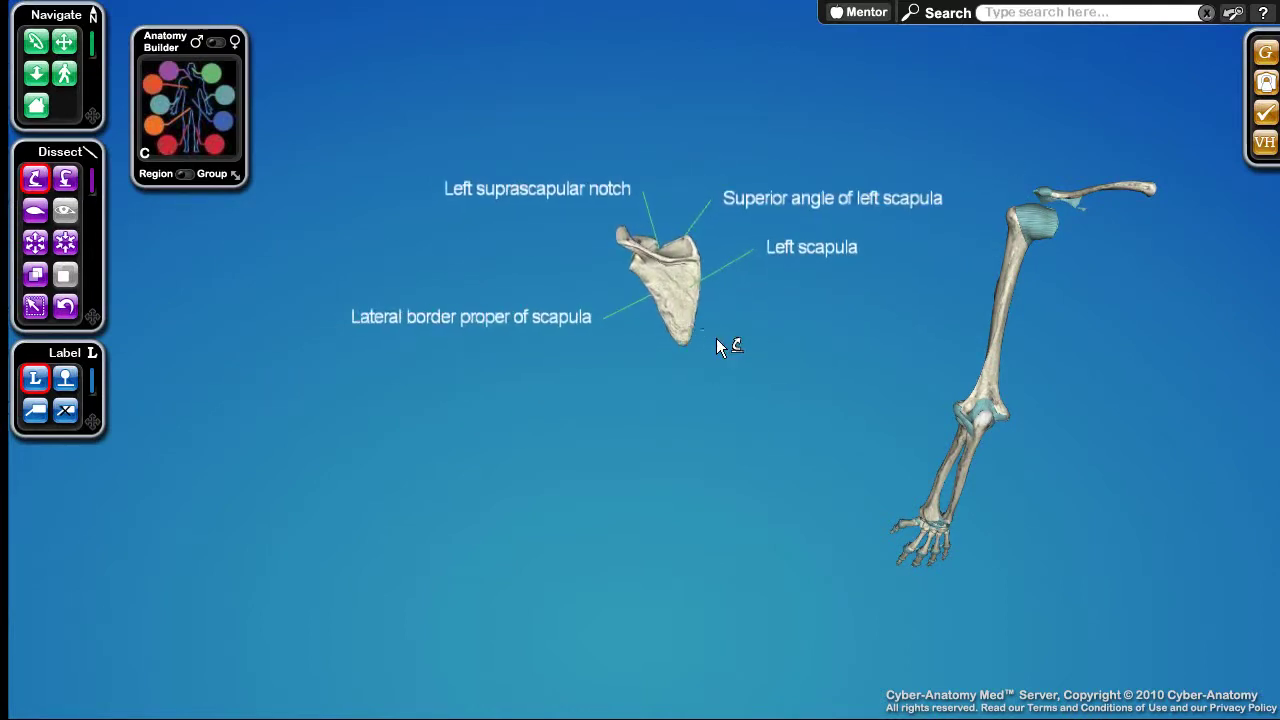
{"action": "left_click", "coordinate": [64, 178]}
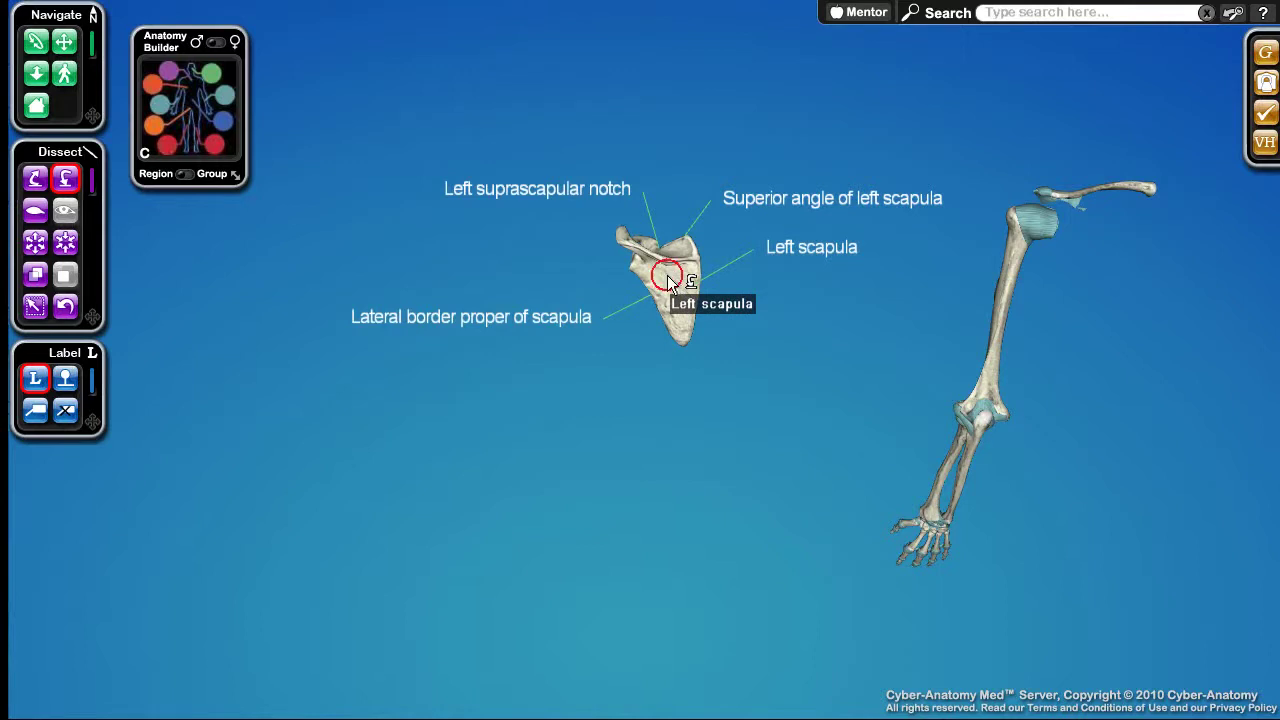
{"action": "left_click", "coordinate": [669, 277]}
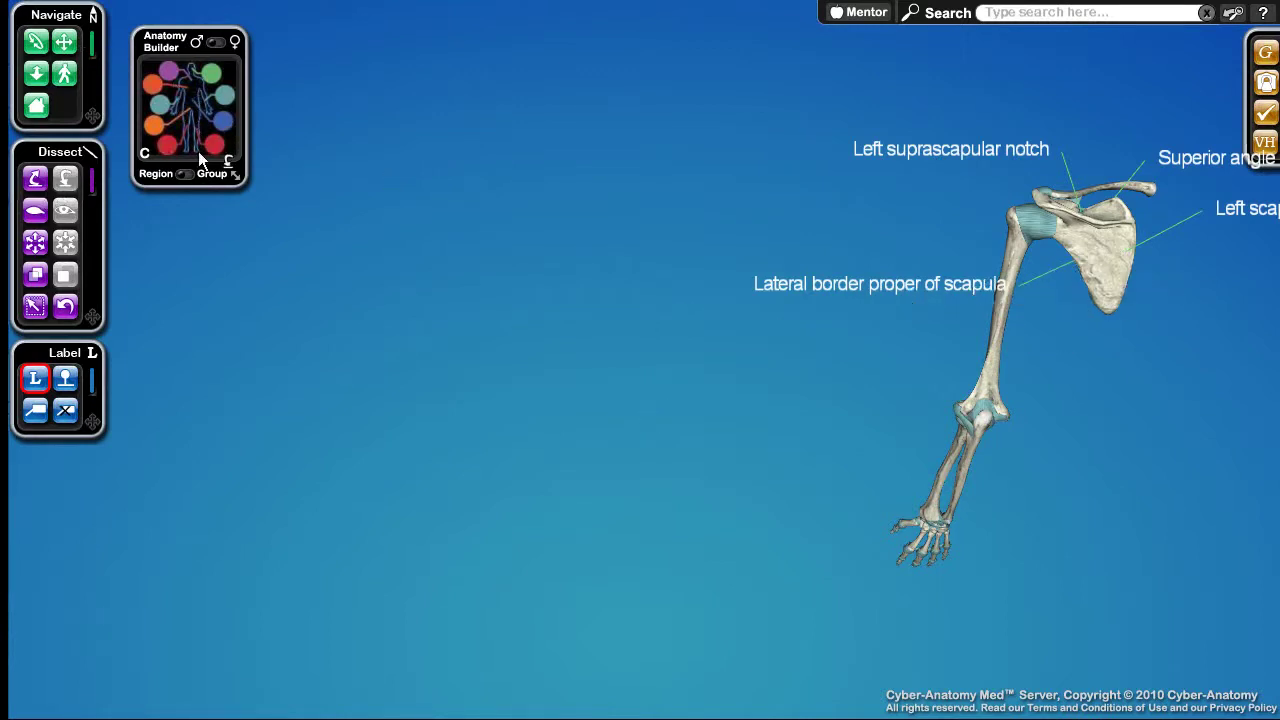
Remove all leader labels from the reassembled left upper limb, seen from the front.
{"action": "right_click_drag", "start_coordinate": [1112, 270], "coordinate": [673, 328]}
{"action": "left_click_drag", "start_coordinate": [636, 366], "coordinate": [734, 369]}
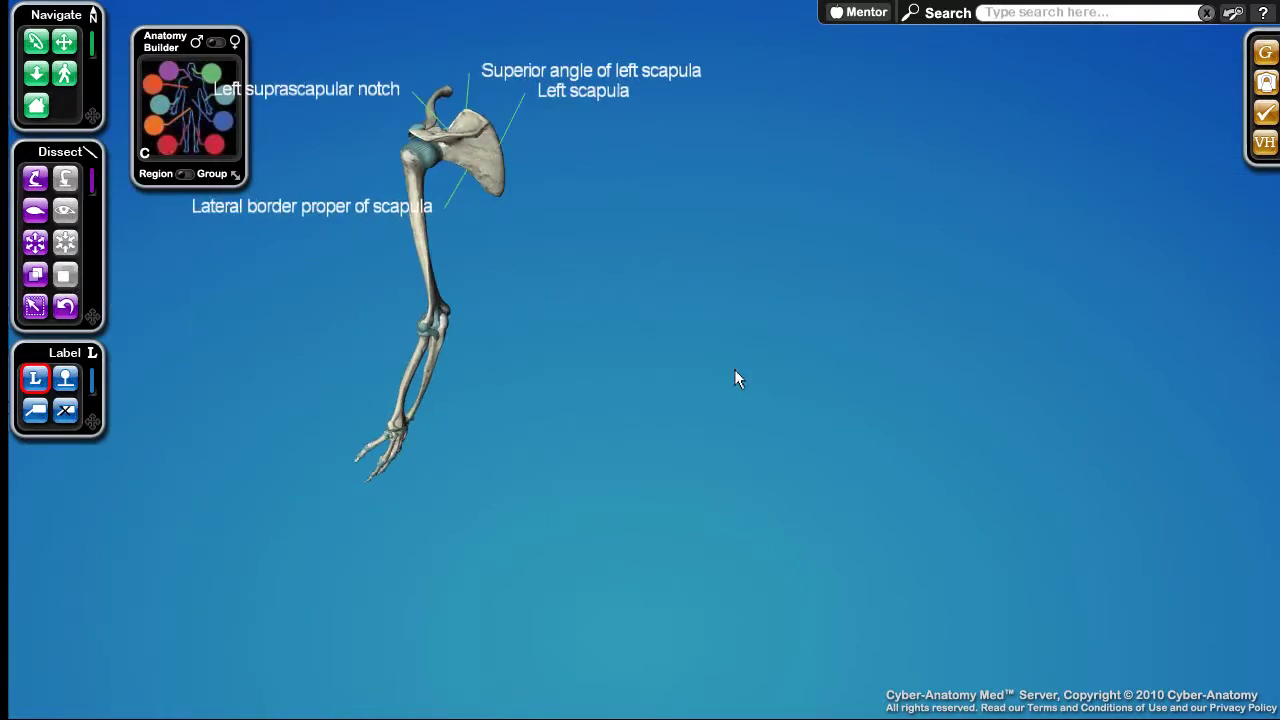
{"action": "left_click_drag", "start_coordinate": [434, 255], "coordinate": [658, 204]}
{"action": "right_click_drag", "start_coordinate": [371, 135], "coordinate": [668, 236]}
{"action": "middle_click_drag", "start_coordinate": [668, 260], "coordinate": [667, 280]}
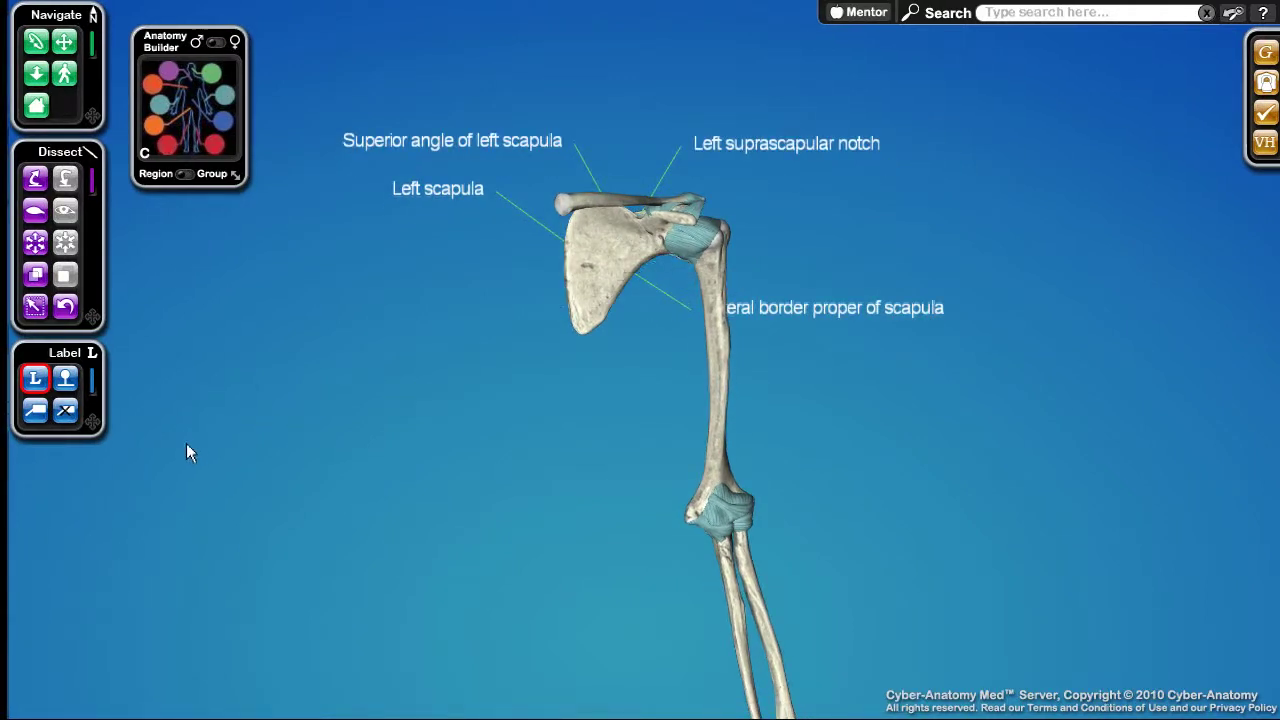
{"action": "left_click", "coordinate": [71, 414]}
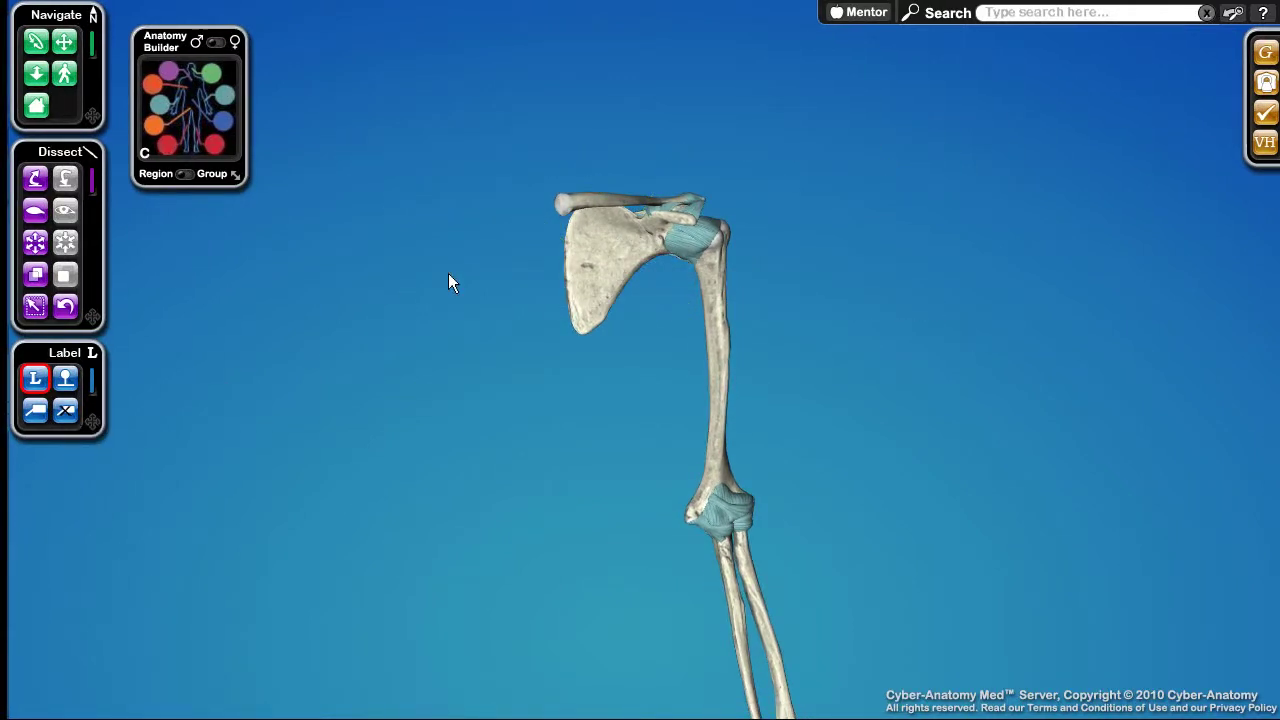
Add the muscular system to the left upper limb model.
{"action": "left_click_drag", "start_coordinate": [703, 270], "coordinate": [738, 270]}
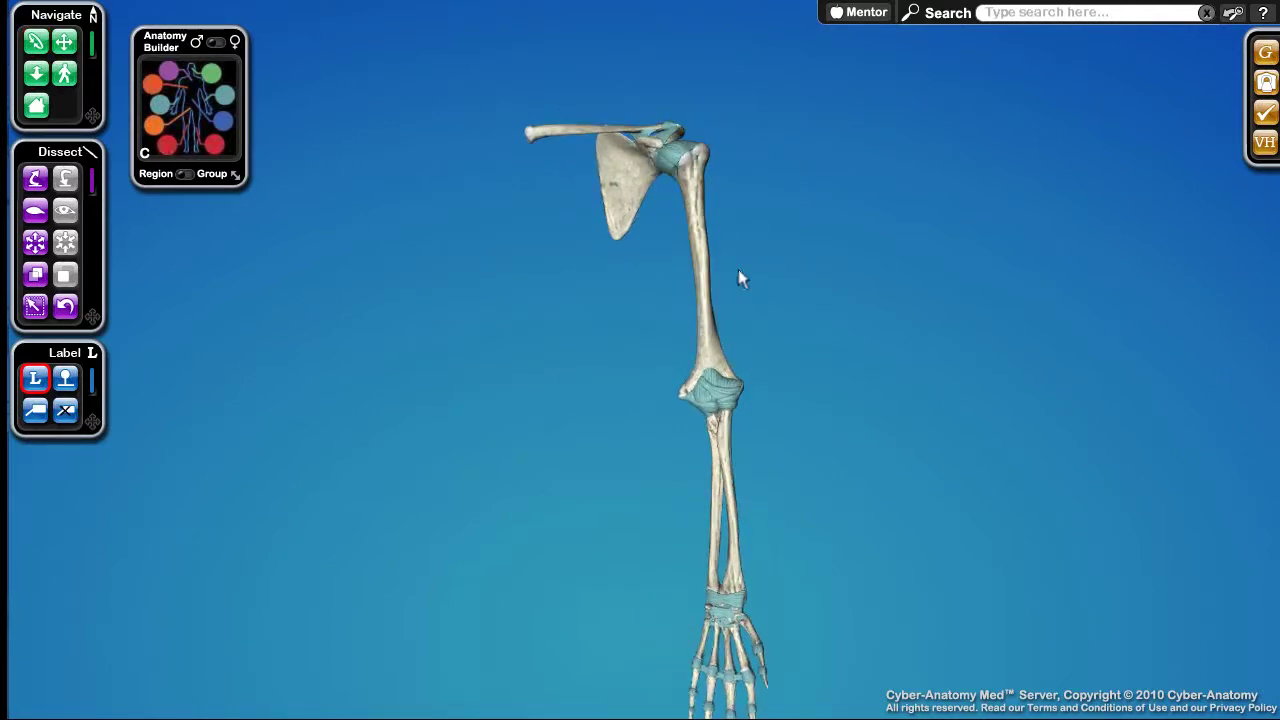
{"action": "left_click", "coordinate": [221, 92]}
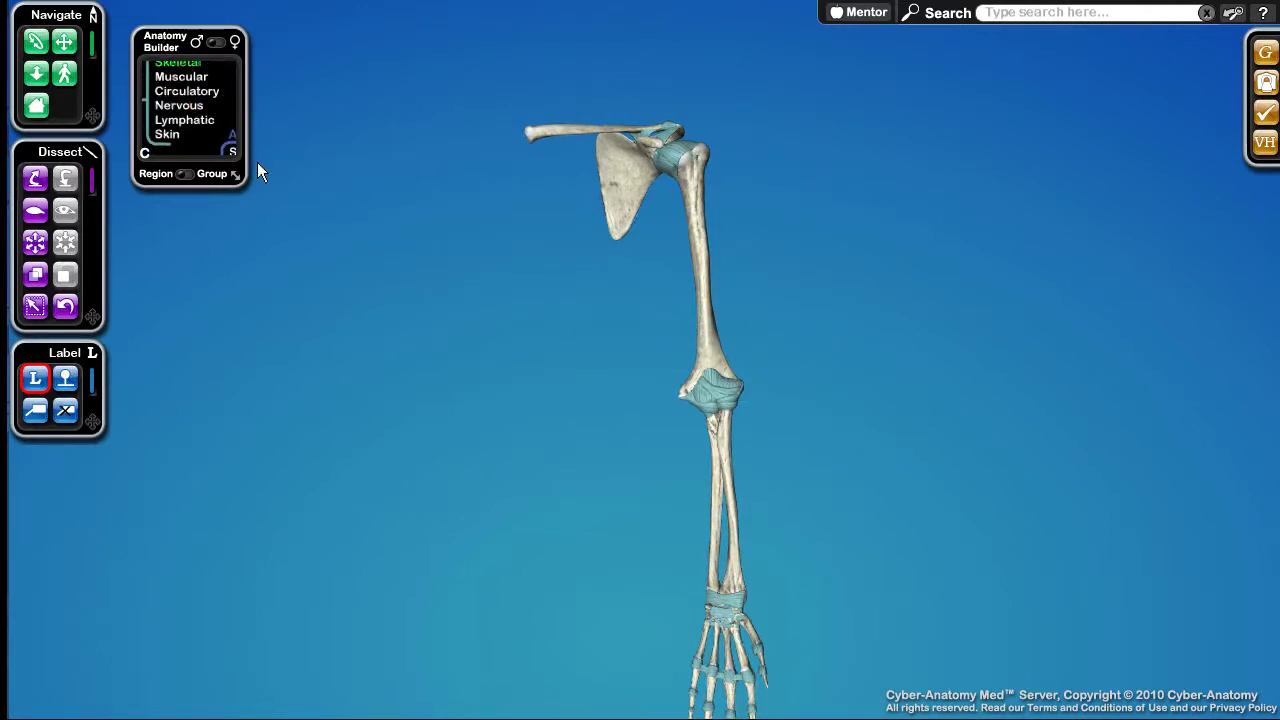
{"action": "left_click", "coordinate": [188, 82]}
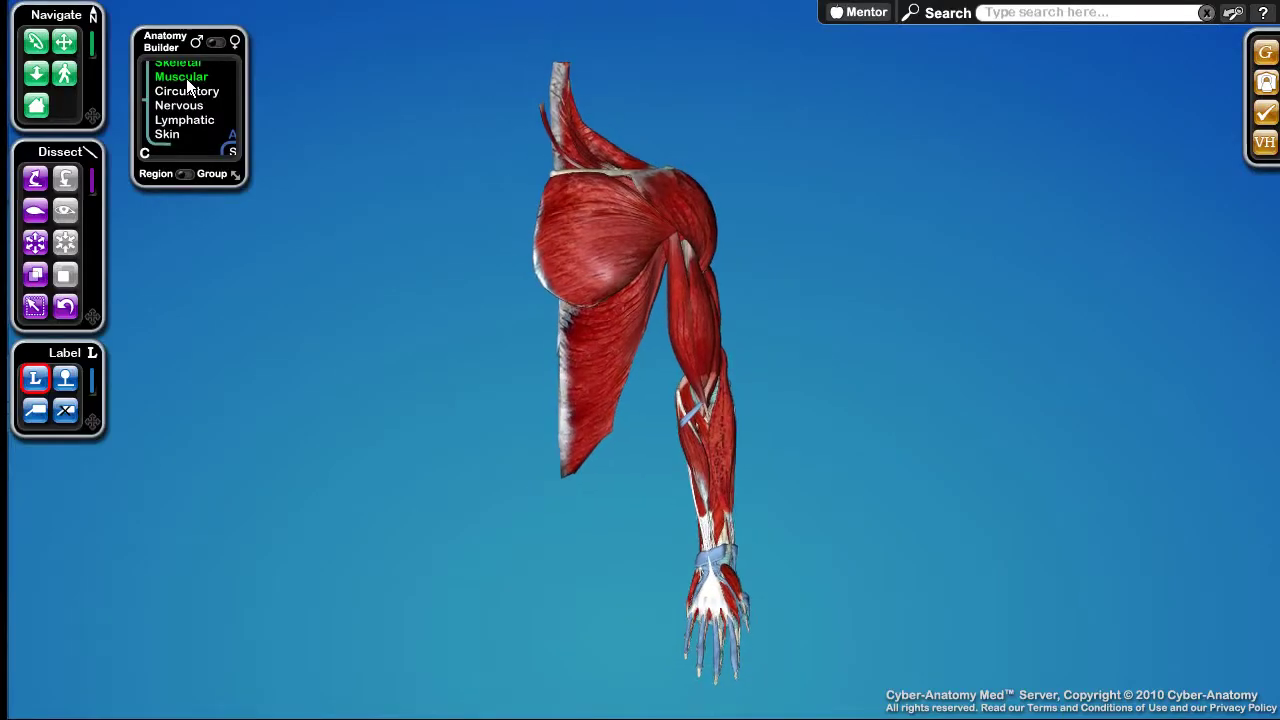
Pull the left deltoid and the long-tendoned upper arm muscle away from the limb.
{"action": "left_click", "coordinate": [35, 178]}
{"action": "left_click_drag", "start_coordinate": [701, 341], "coordinate": [881, 218]}
{"action": "left_click_drag", "start_coordinate": [731, 220], "coordinate": [823, 312]}
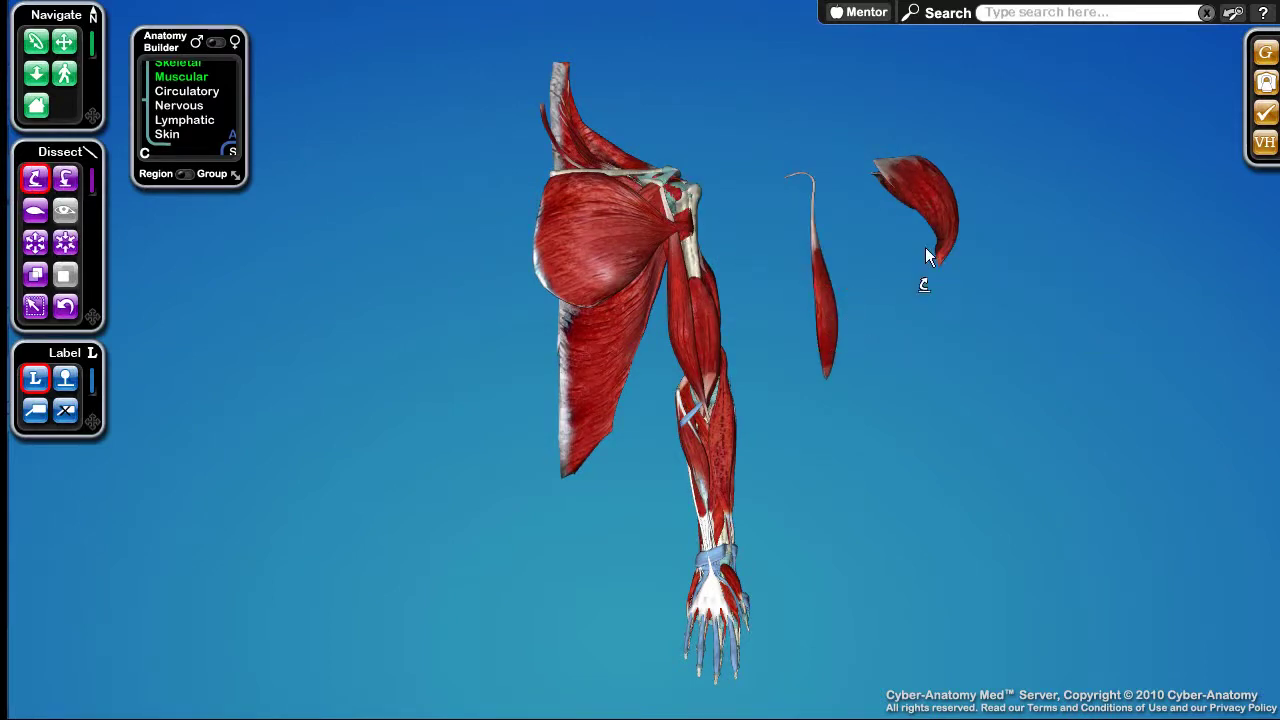
Restore the two separated muscles to their places on the shoulder and upper arm.
{"action": "left_click", "coordinate": [76, 186]}
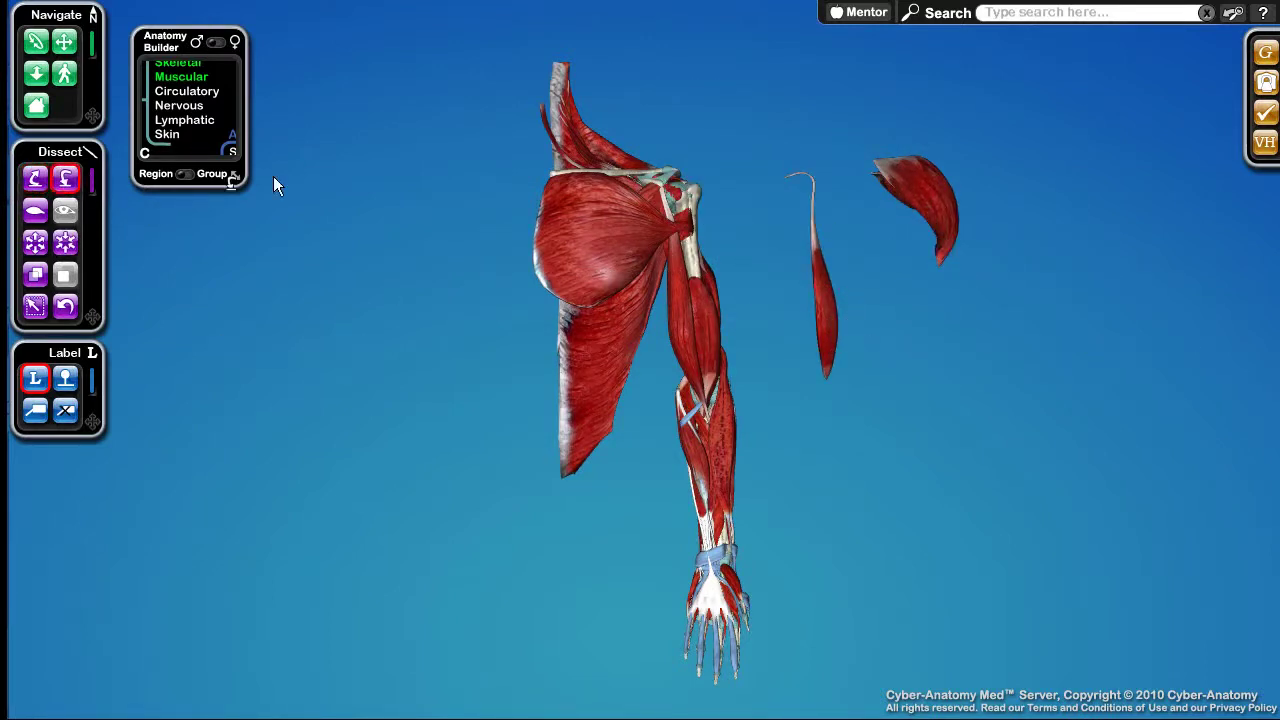
{"action": "left_click", "coordinate": [934, 180]}
{"action": "left_click", "coordinate": [819, 294]}
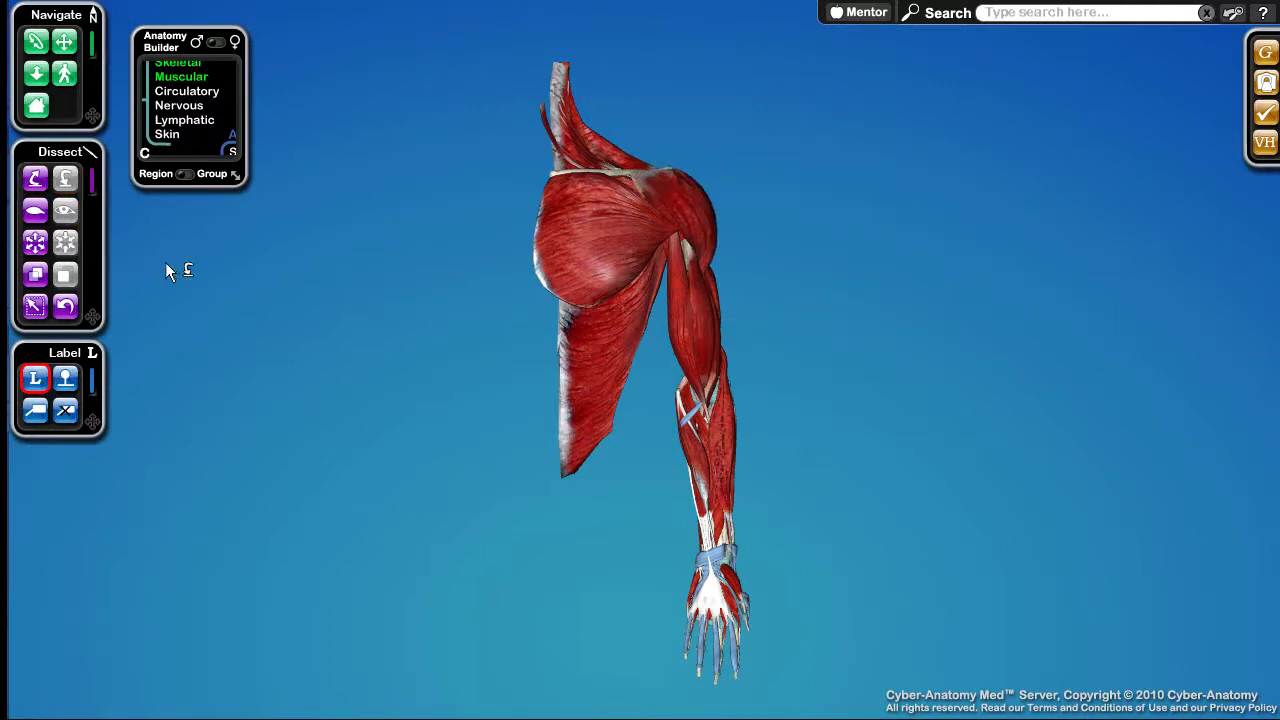
Make the left deltoid transparent and view the humerus beneath it from a turned, closer angle.
{"action": "left_click", "coordinate": [36, 211]}
{"action": "left_click", "coordinate": [35, 274]}
{"action": "left_click", "coordinate": [685, 212]}
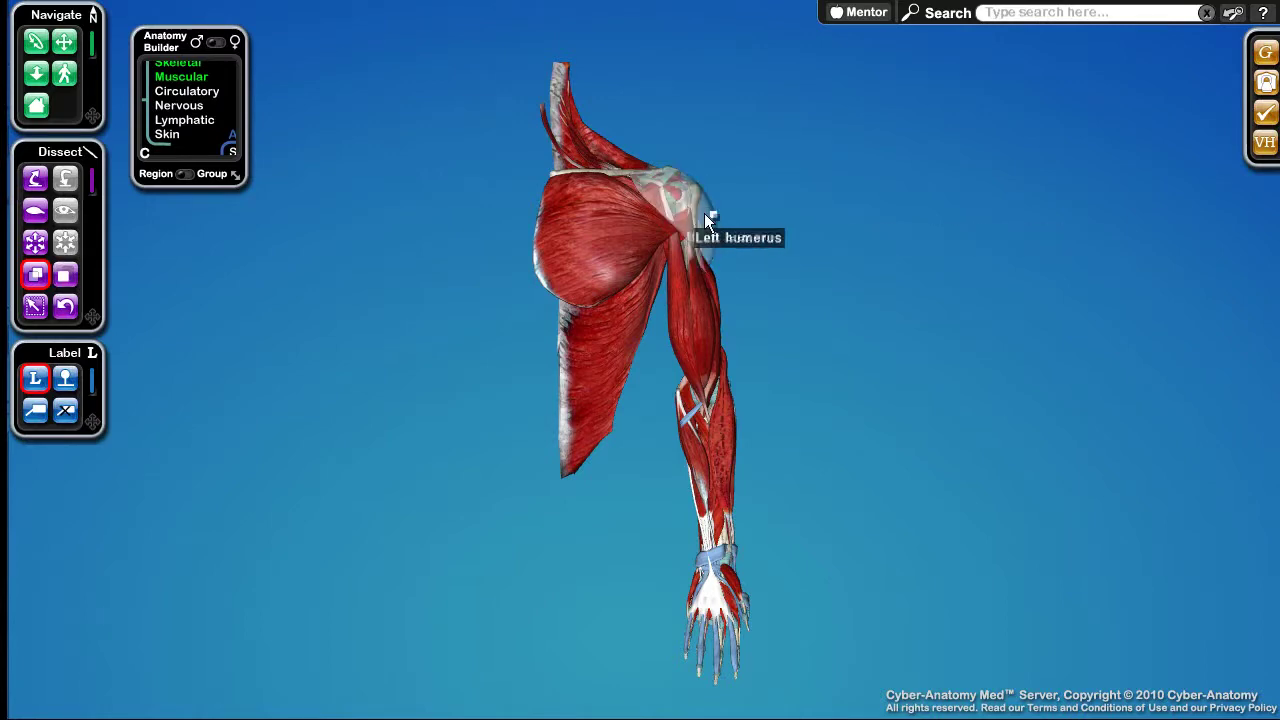
{"action": "left_click", "coordinate": [38, 274]}
{"action": "left_click_drag", "start_coordinate": [444, 266], "coordinate": [756, 212]}
{"action": "scroll", "coordinate": [756, 212], "scroll_direction": "down", "scroll_amount": 2}
{"action": "left_click", "coordinate": [756, 212]}
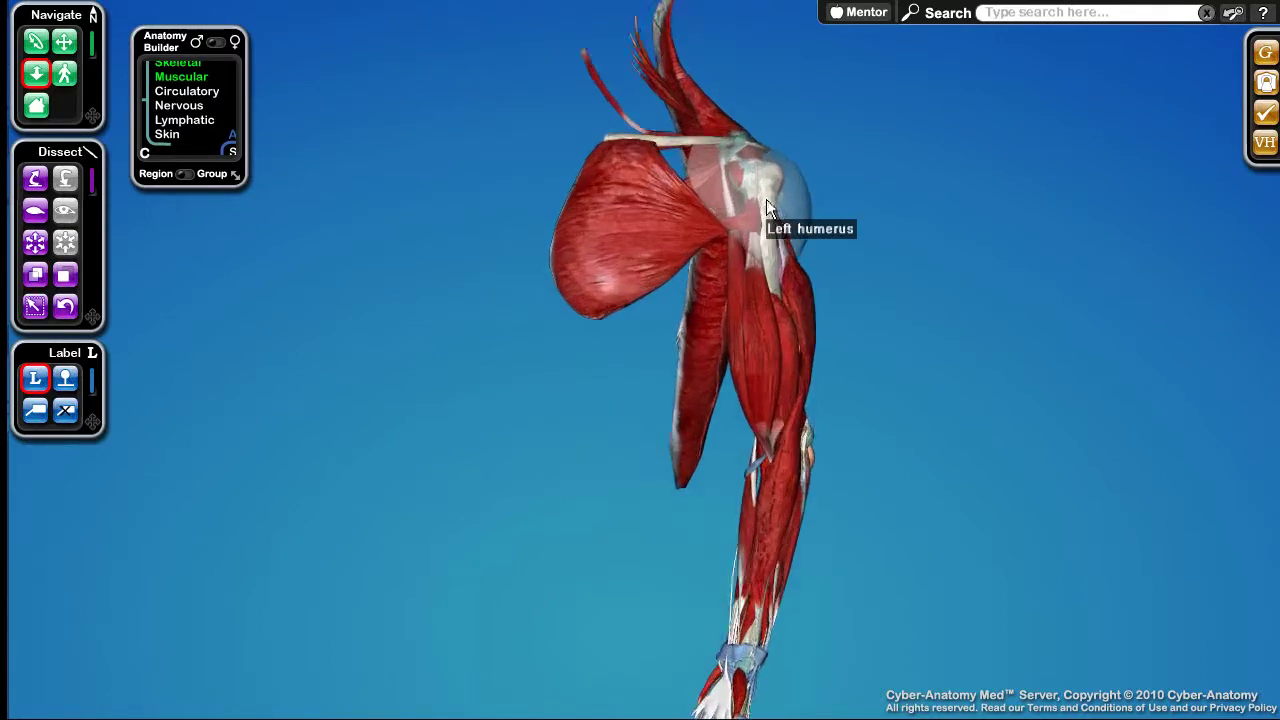
Add the circulatory system to the left upper limb and bring the shoulder vessels into close view.
{"action": "left_click", "coordinate": [173, 91]}
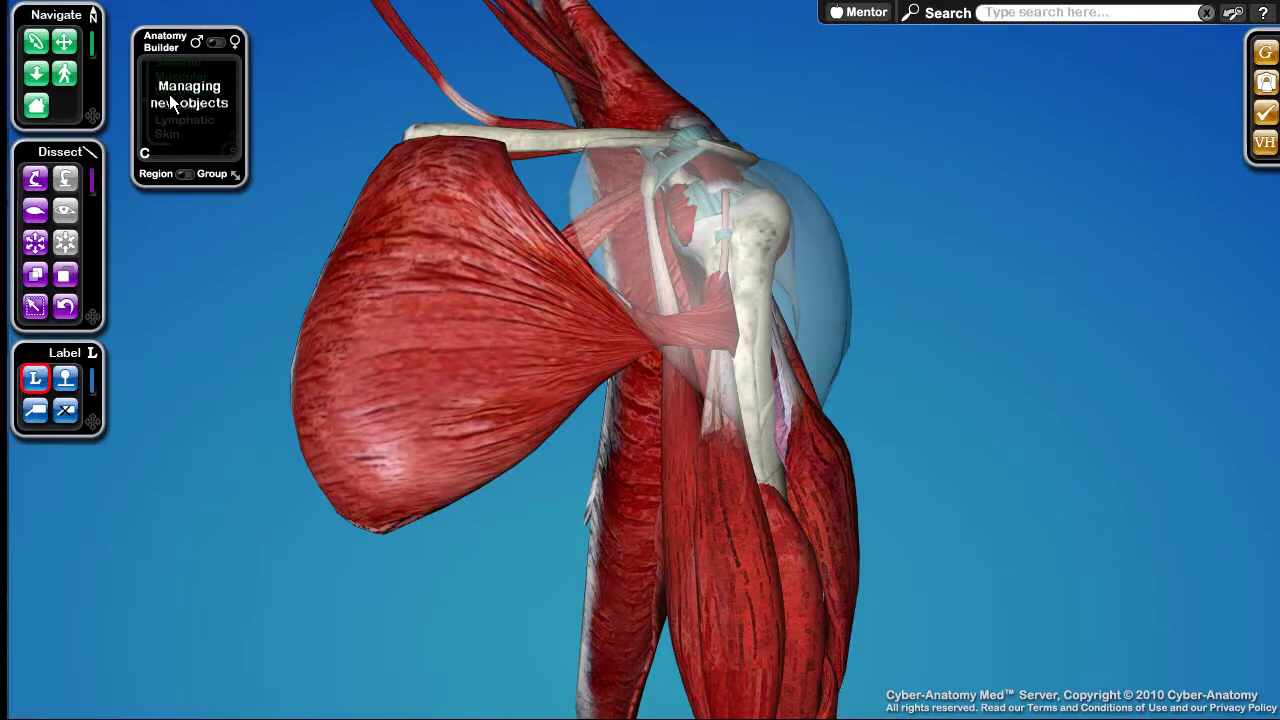
{"action": "left_click", "coordinate": [874, 330]}
{"action": "scroll", "coordinate": [700, 266], "scroll_direction": "up", "scroll_amount": 5}
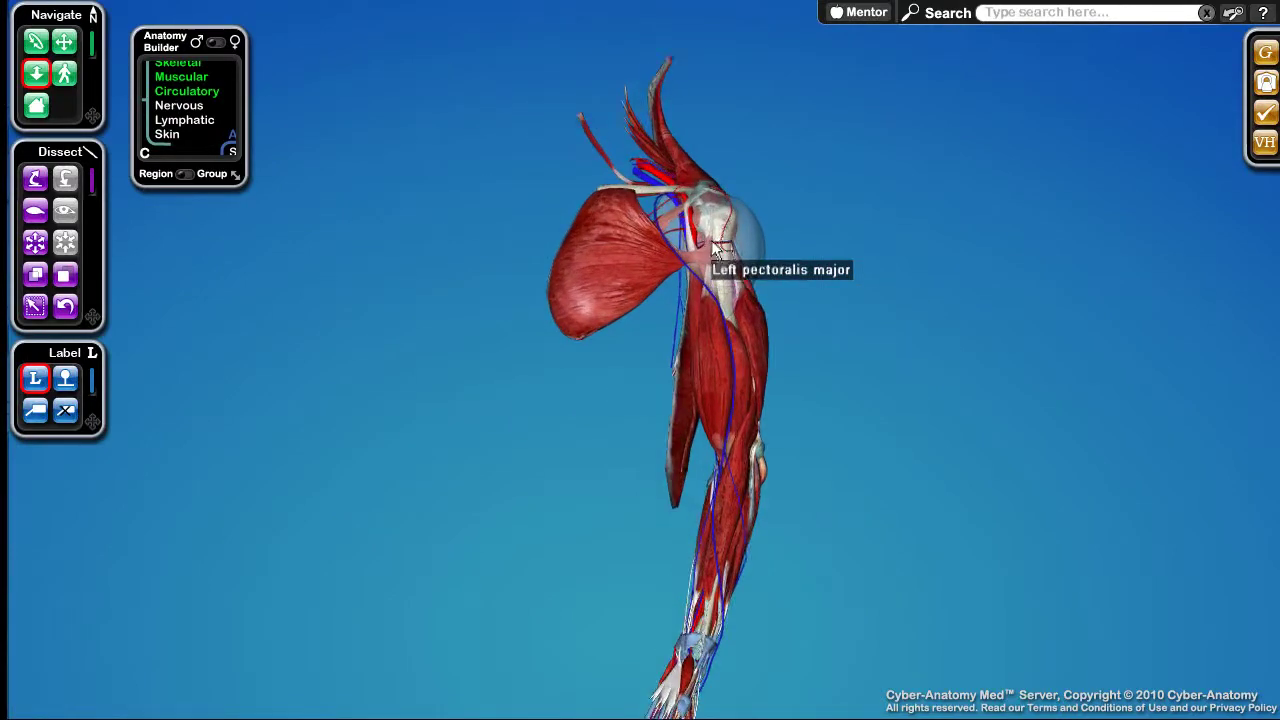
{"action": "mouse_move", "coordinate": [975, 265]}
{"action": "left_mouse_down"}
{"action": "mouse_move", "coordinate": [987, 233]}
{"action": "mouse_move", "coordinate": [945, 232]}
{"action": "mouse_move", "coordinate": [974, 261]}
{"action": "mouse_move", "coordinate": [988, 250]}
{"action": "left_mouse_up"}
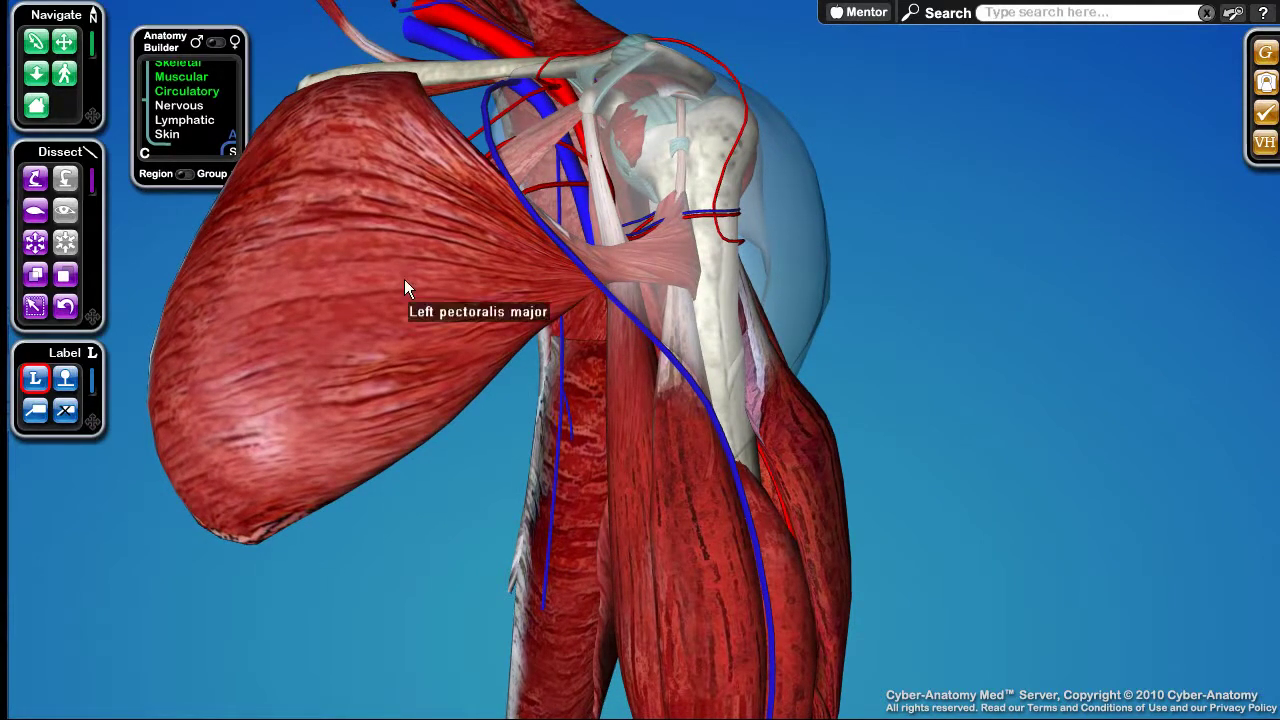
Make the left humerus transparent as well, and restore all transparent structures to opaque.
{"action": "left_click", "coordinate": [35, 274]}
{"action": "left_click", "coordinate": [705, 268]}
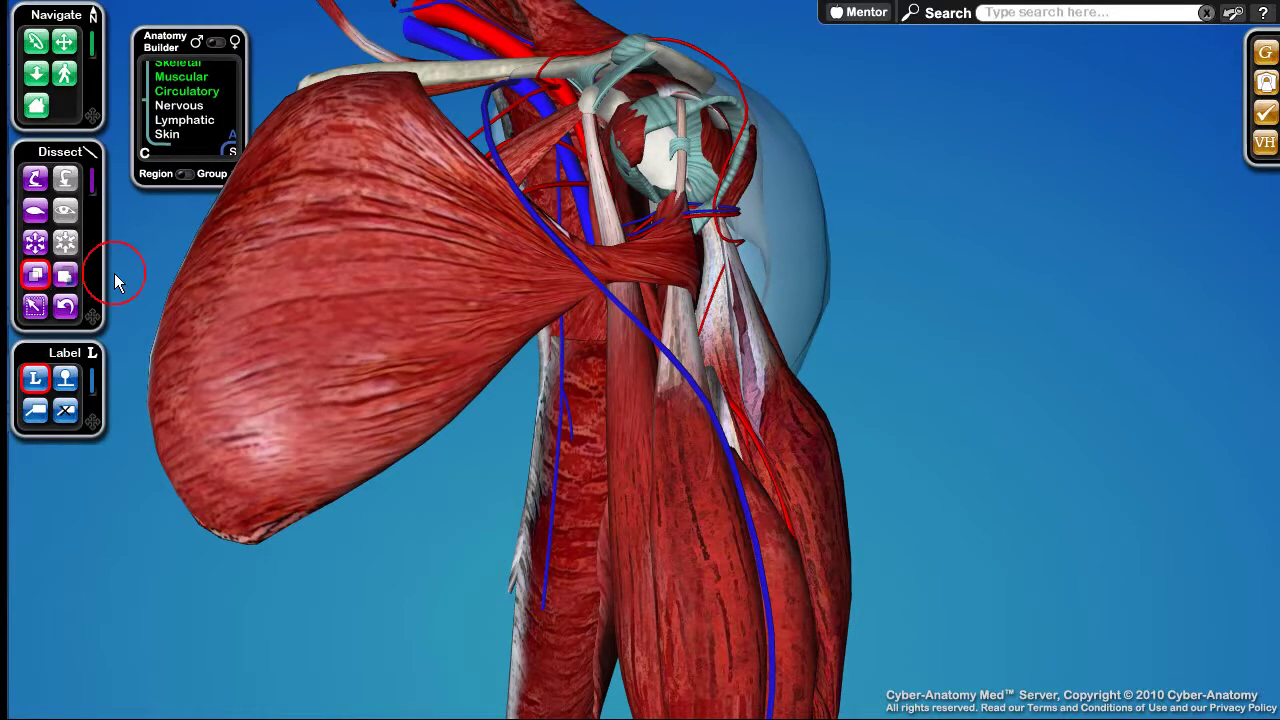
{"action": "left_click", "coordinate": [63, 278]}
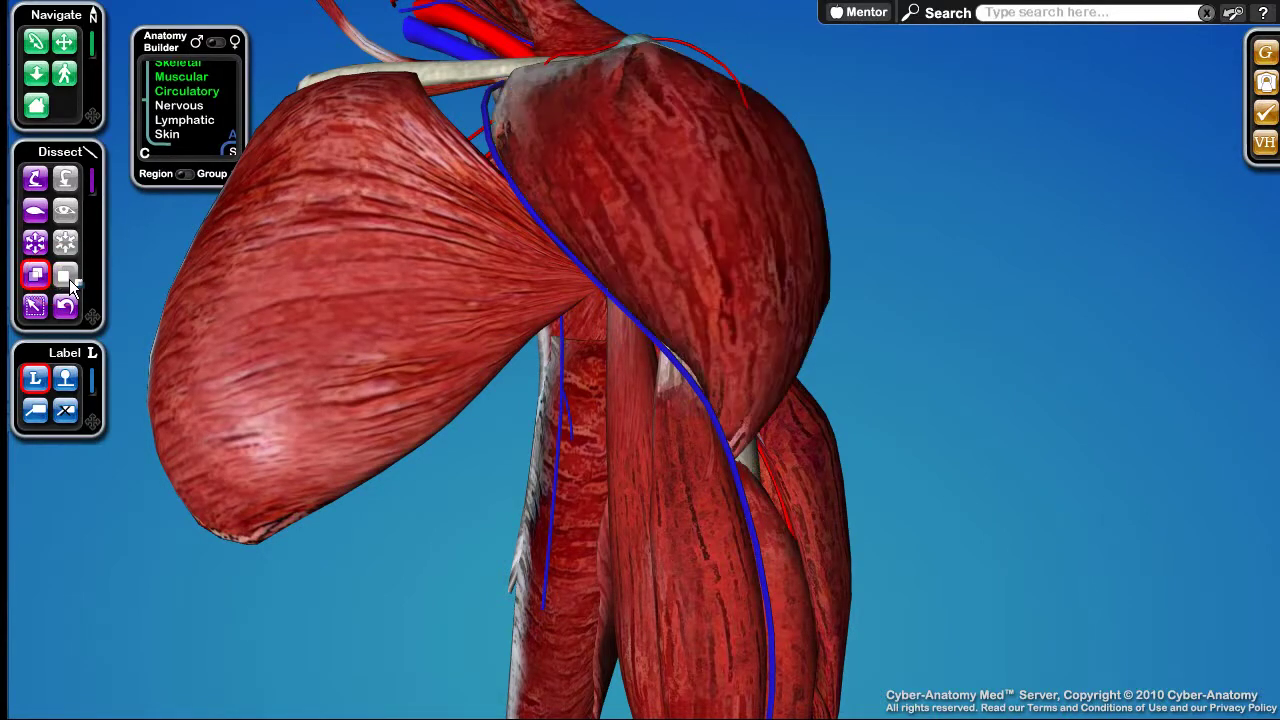
Open the Imaging viewer for the whole skeleton and place it enlarged beside the body.
{"action": "left_click", "coordinate": [36, 105]}
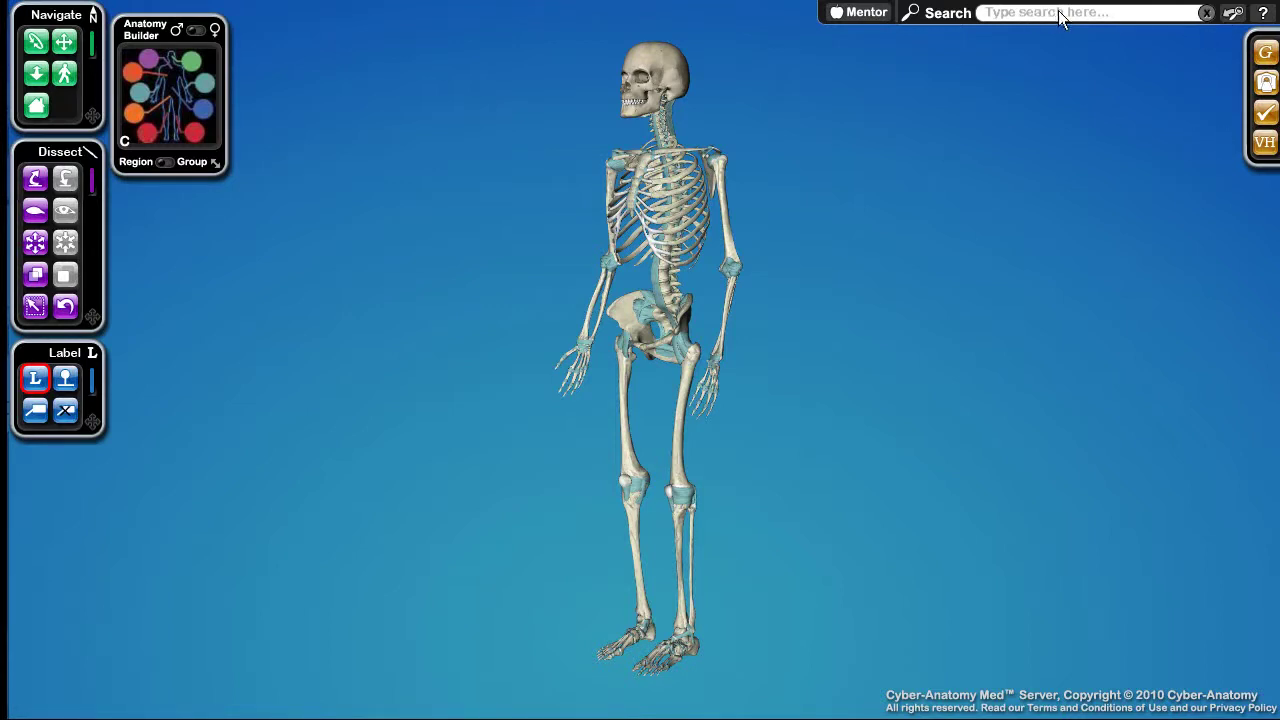
{"action": "left_click", "coordinate": [1265, 86]}
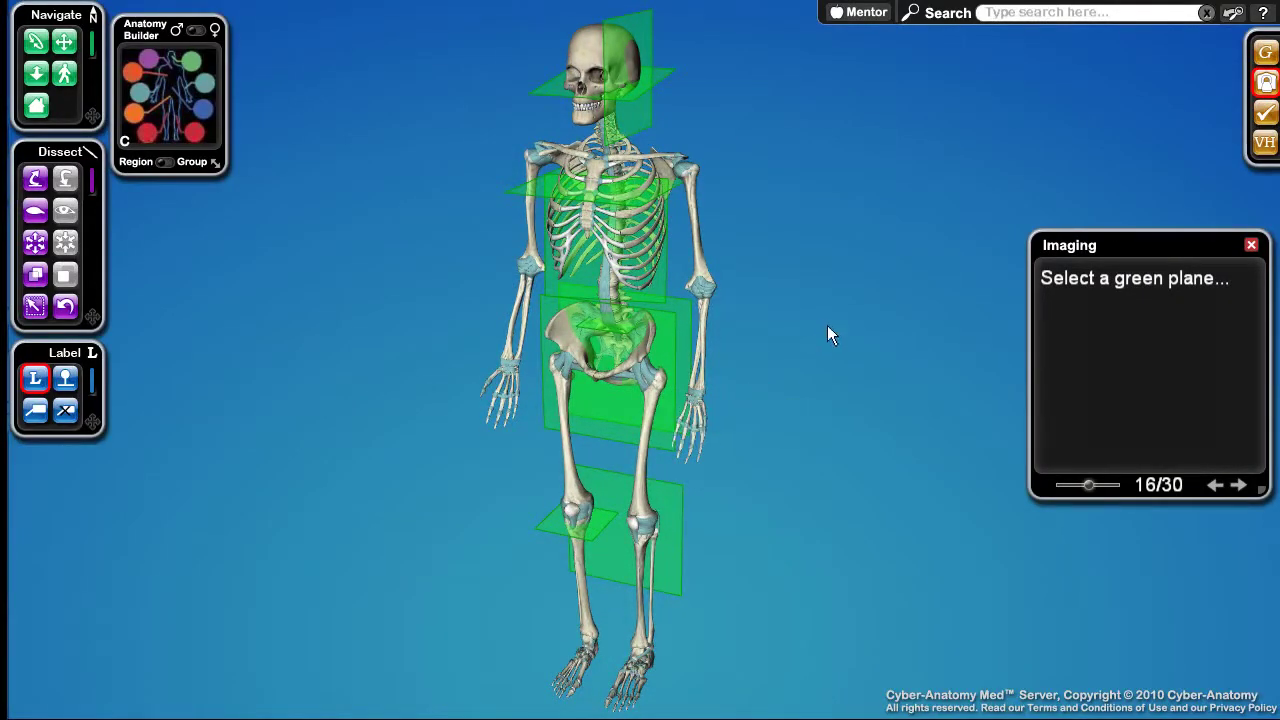
{"action": "left_click_drag", "start_coordinate": [1005, 208], "coordinate": [828, 90]}
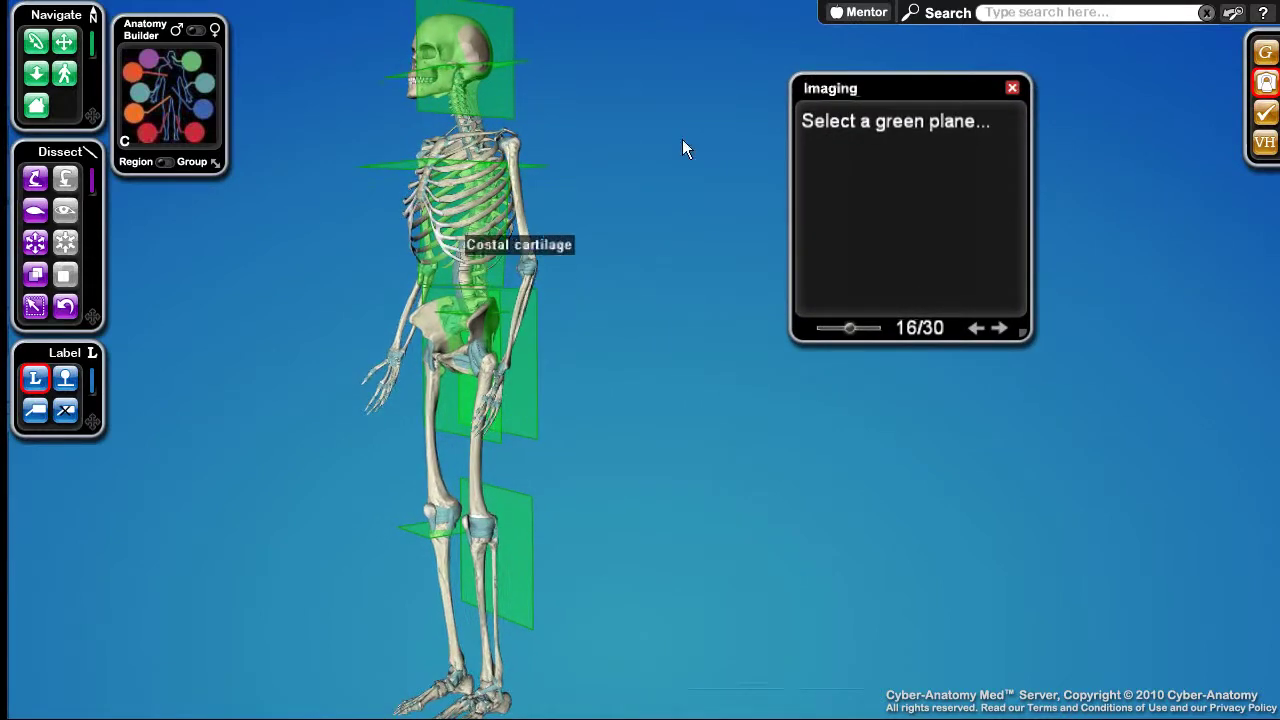
{"action": "left_click_drag", "start_coordinate": [790, 85], "coordinate": [692, 76]}
{"action": "left_click_drag", "start_coordinate": [929, 330], "coordinate": [1155, 553]}
{"action": "left_click_drag", "start_coordinate": [568, 69], "coordinate": [602, 109]}
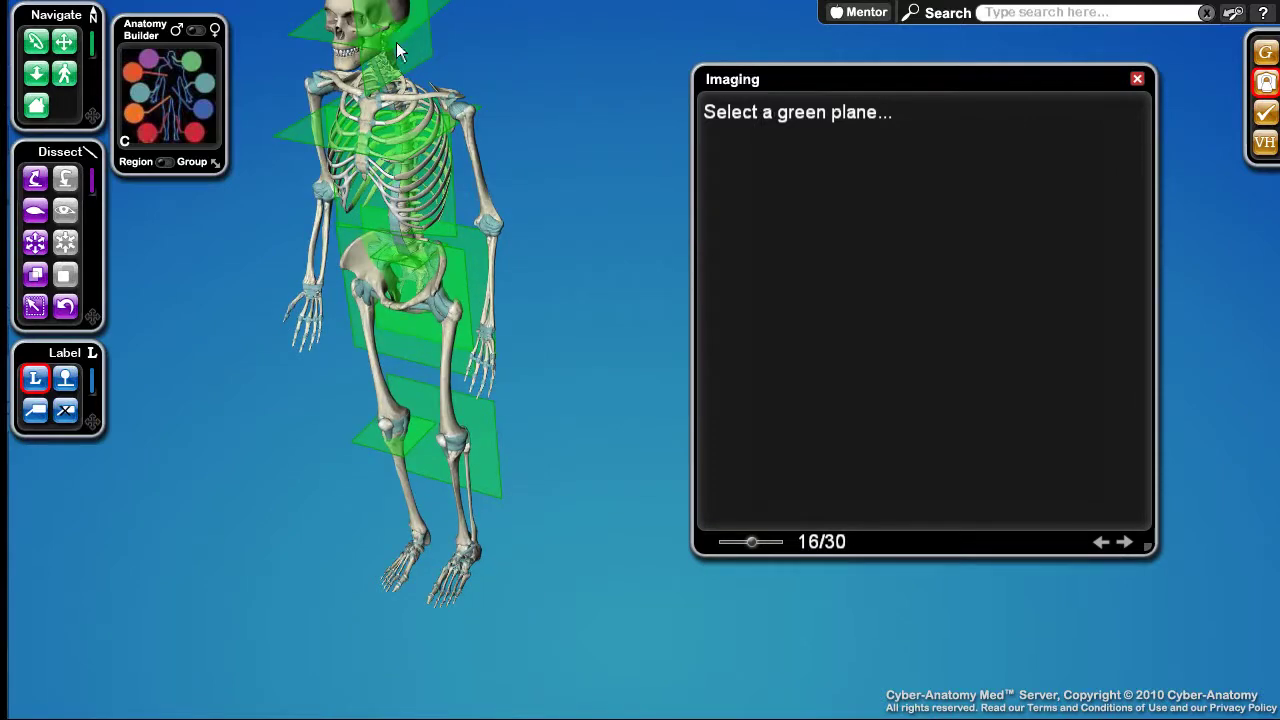
Load the sagittal head image set and move its plane through the skull to slice 39 of 60.
{"action": "right_click_drag", "start_coordinate": [396, 42], "coordinate": [423, 190]}
{"action": "left_click", "coordinate": [454, 128]}
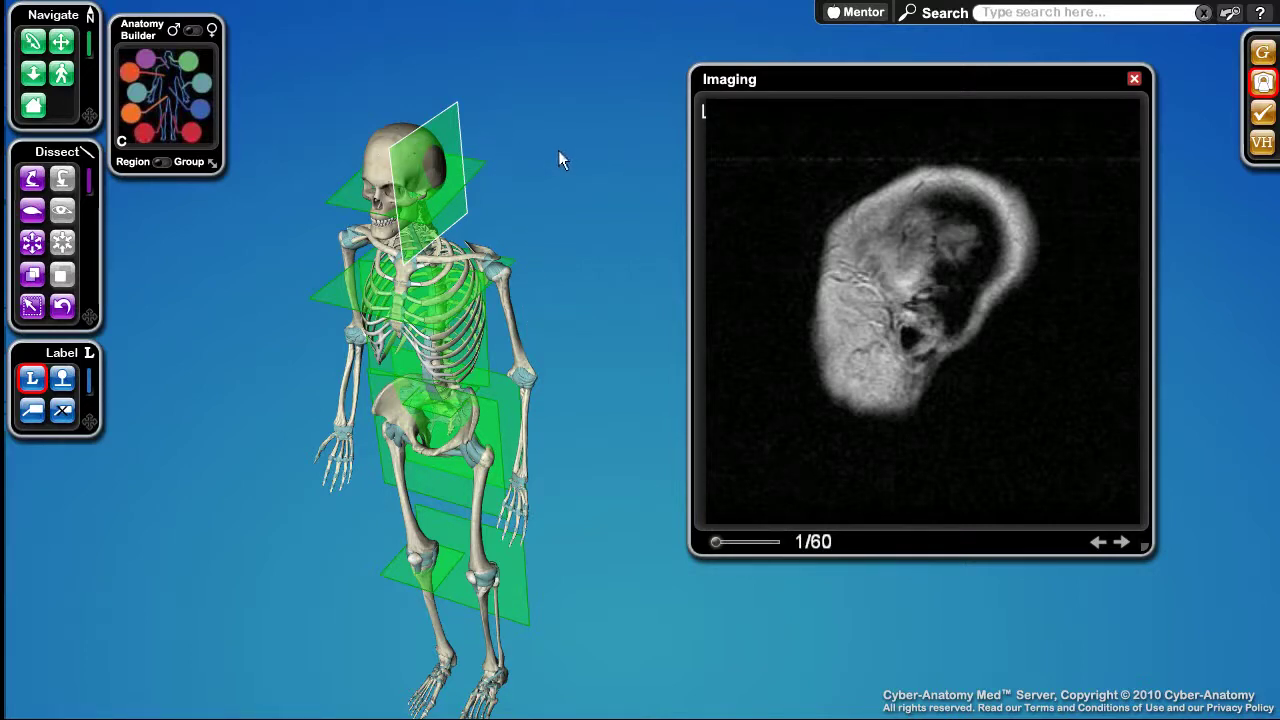
{"action": "left_click_drag", "start_coordinate": [448, 134], "coordinate": [416, 115]}
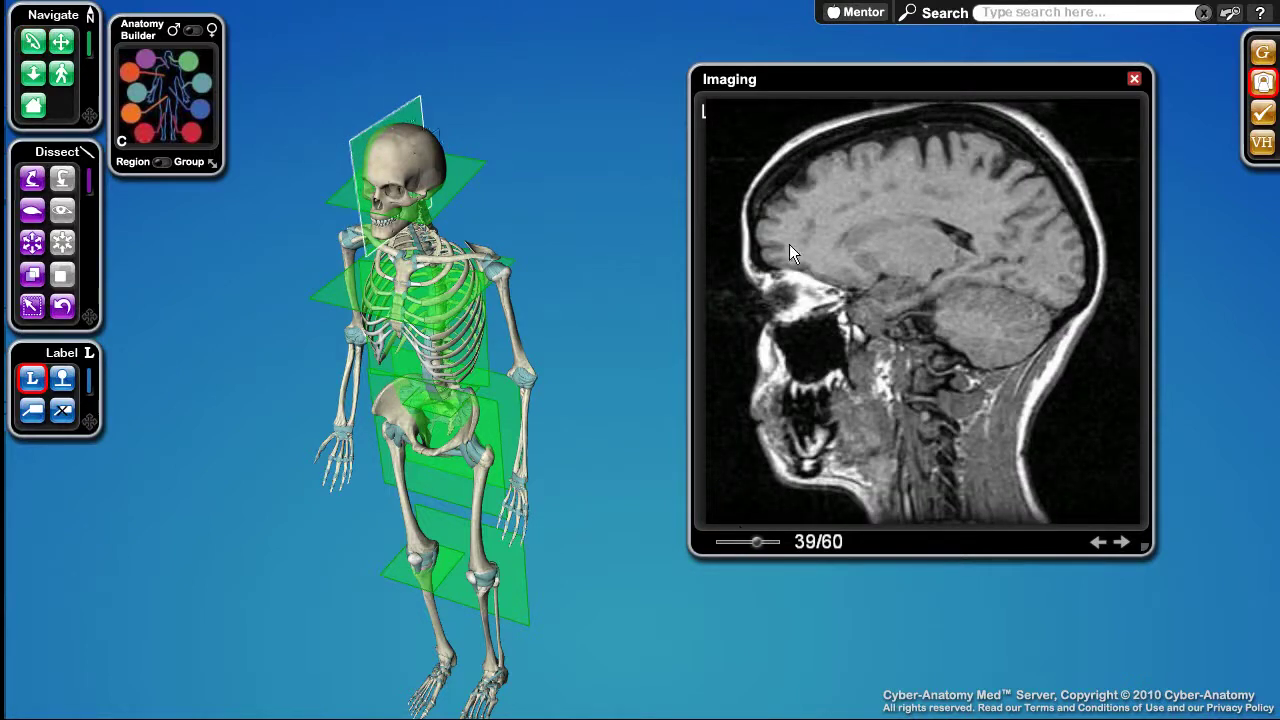
View the axial head image set at slice 10 of 64 and close the Imaging viewer.
{"action": "left_click", "coordinate": [475, 165]}
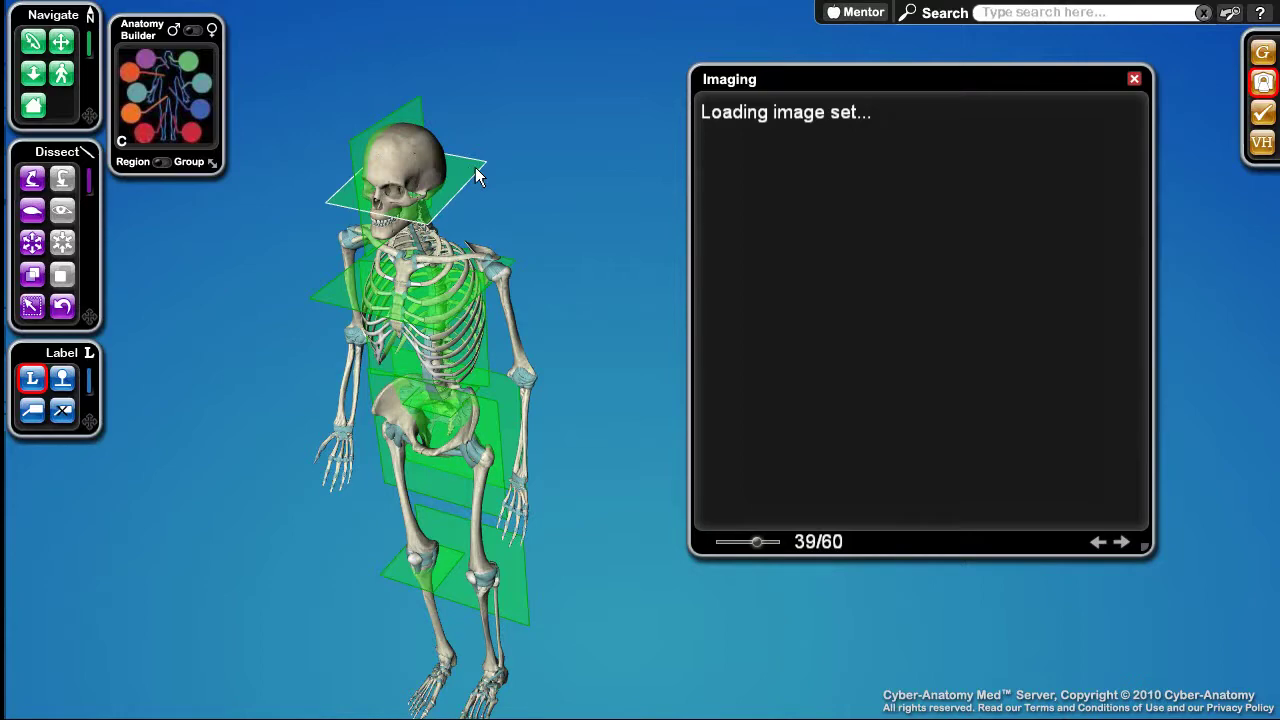
{"action": "mouse_move", "coordinate": [475, 167]}
{"action": "left_mouse_down"}
{"action": "mouse_move", "coordinate": [476, 131]}
{"action": "mouse_move", "coordinate": [475, 170]}
{"action": "left_mouse_up"}
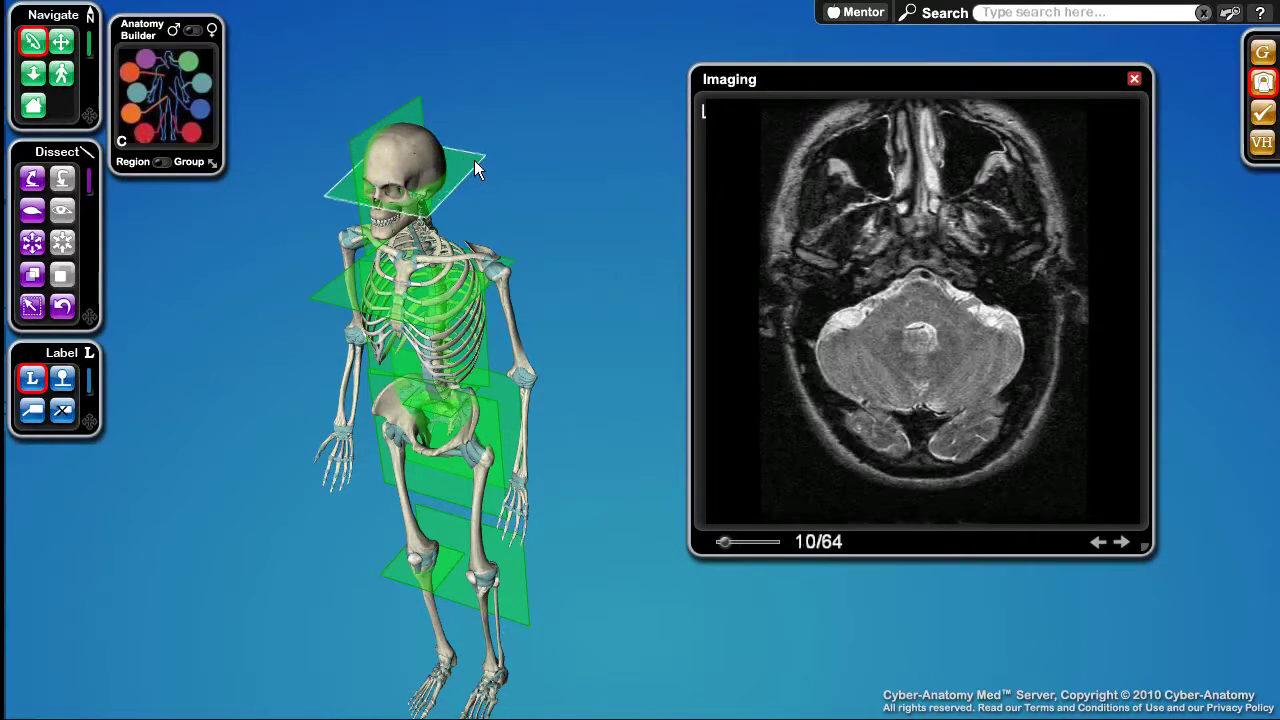
{"action": "left_click", "coordinate": [1131, 78]}
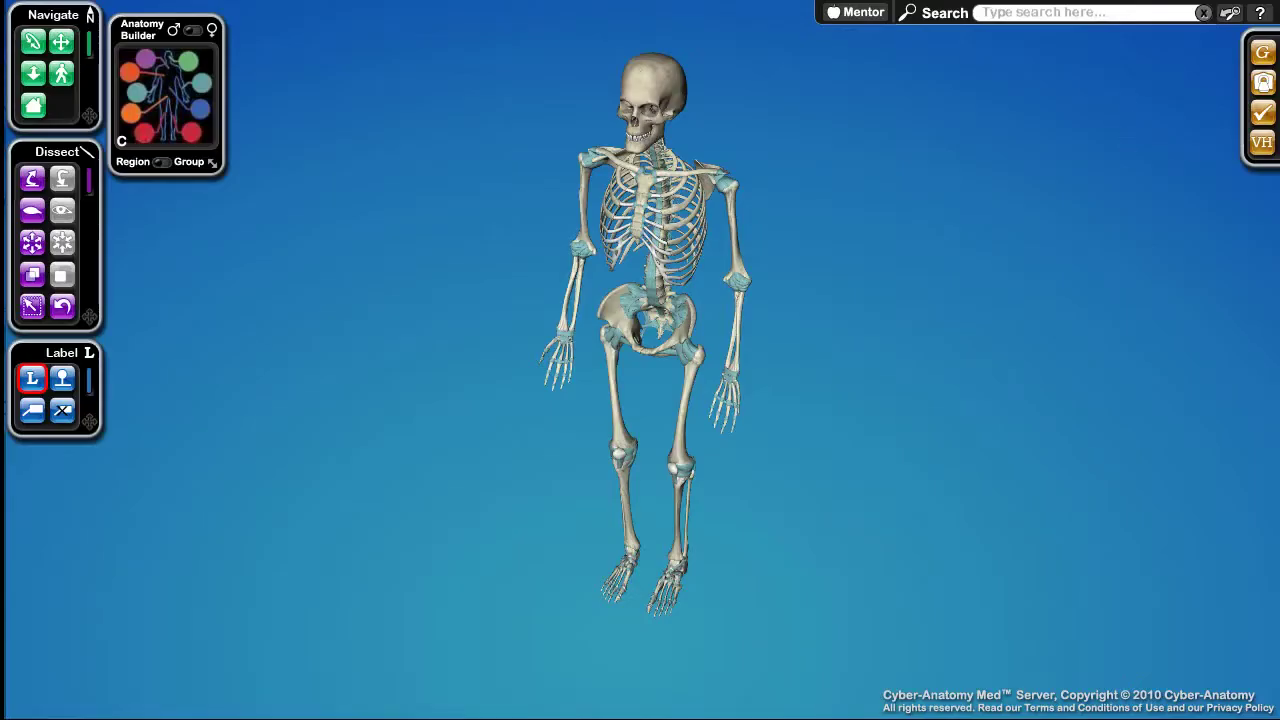
Open the Visible Human viewer and raise its cross-section plane to slice 547 at the lower ribs.
{"action": "left_click", "coordinate": [1264, 147]}
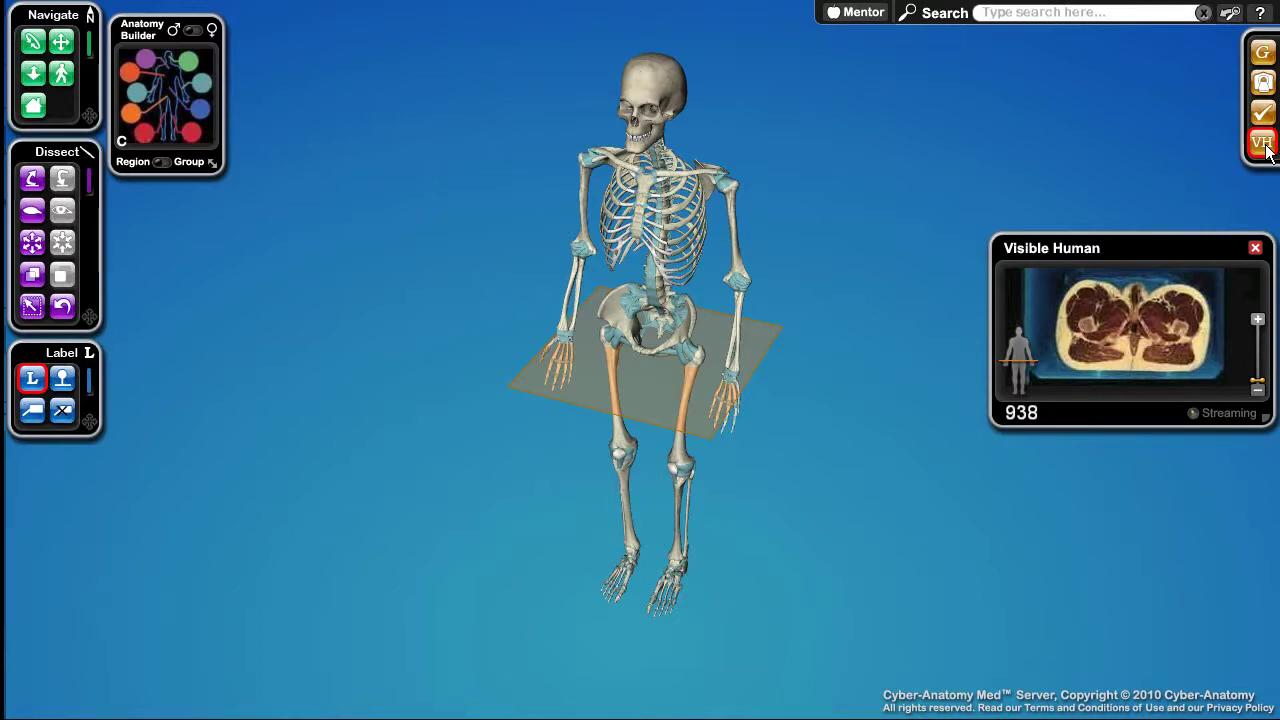
{"action": "left_click_drag", "start_coordinate": [833, 441], "coordinate": [835, 412]}
{"action": "left_click_drag", "start_coordinate": [628, 441], "coordinate": [600, 337]}
{"action": "left_click_drag", "start_coordinate": [1082, 246], "coordinate": [868, 216]}
{"action": "left_click_drag", "start_coordinate": [607, 310], "coordinate": [605, 305]}
Shift the skeleton aside and enlarge the Visible Human viewer next to it.
{"action": "middle_click_drag", "start_coordinate": [635, 304], "coordinate": [415, 281]}
{"action": "left_click_drag", "start_coordinate": [886, 162], "coordinate": [678, 126]}
{"action": "left_click_drag", "start_coordinate": [926, 312], "coordinate": [1150, 418]}
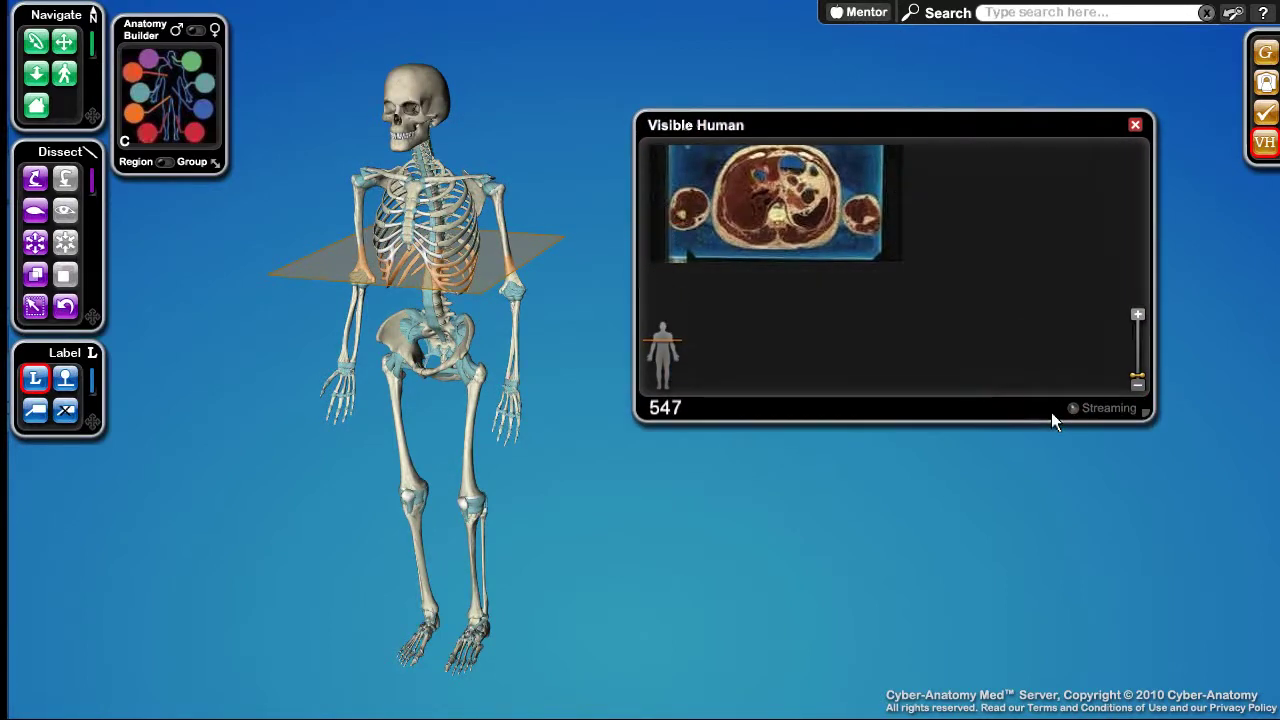
Magnify the abdominal cross-section in the Visible Human viewer and examine its front part.
{"action": "left_click", "coordinate": [1137, 314]}
{"action": "left_click", "coordinate": [1137, 314]}
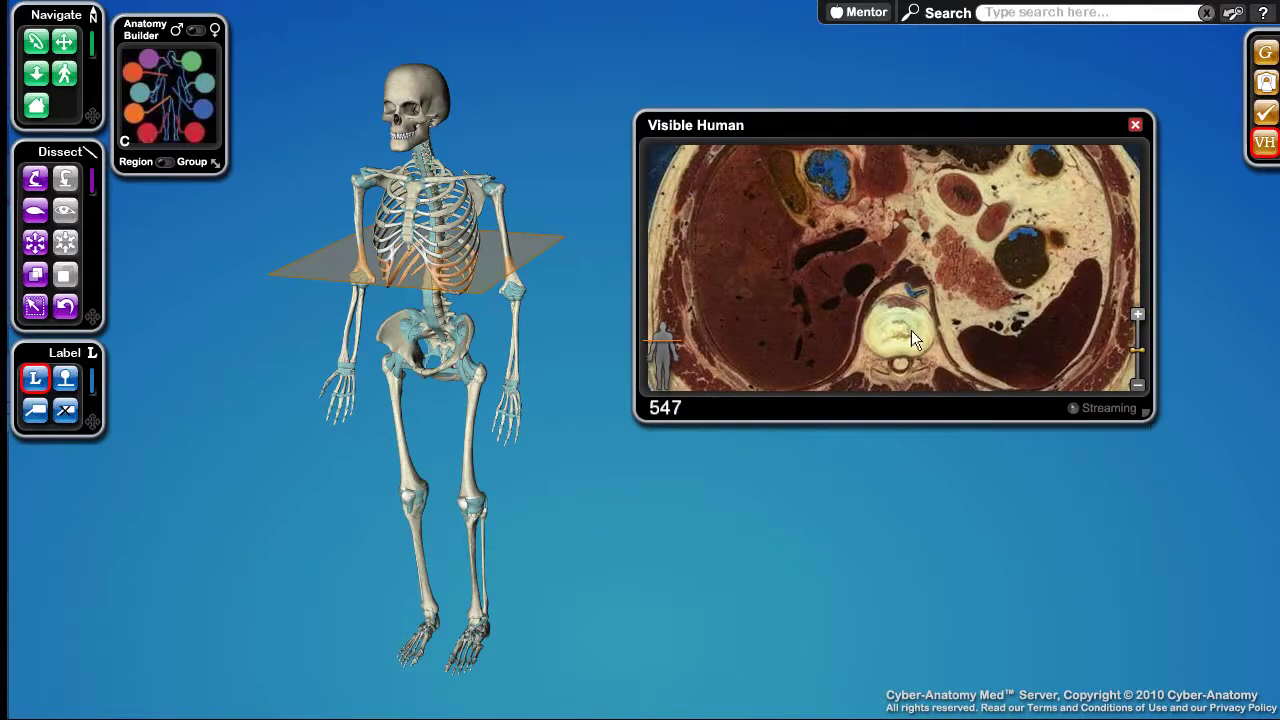
{"action": "left_click_drag", "start_coordinate": [876, 258], "coordinate": [868, 322]}
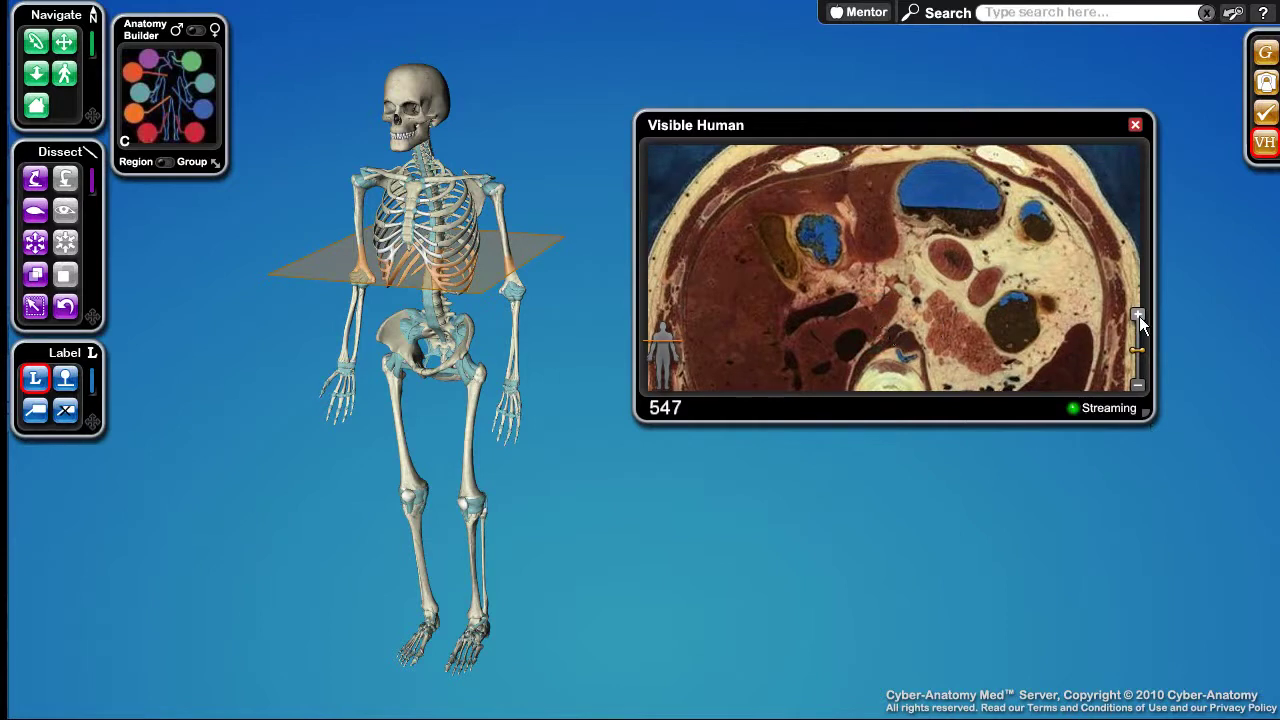
Magnify the slice 547 cross-section further, centre it on the bowel loops, and enlarge the Visible Human viewer.
{"action": "left_click", "coordinate": [1136, 314]}
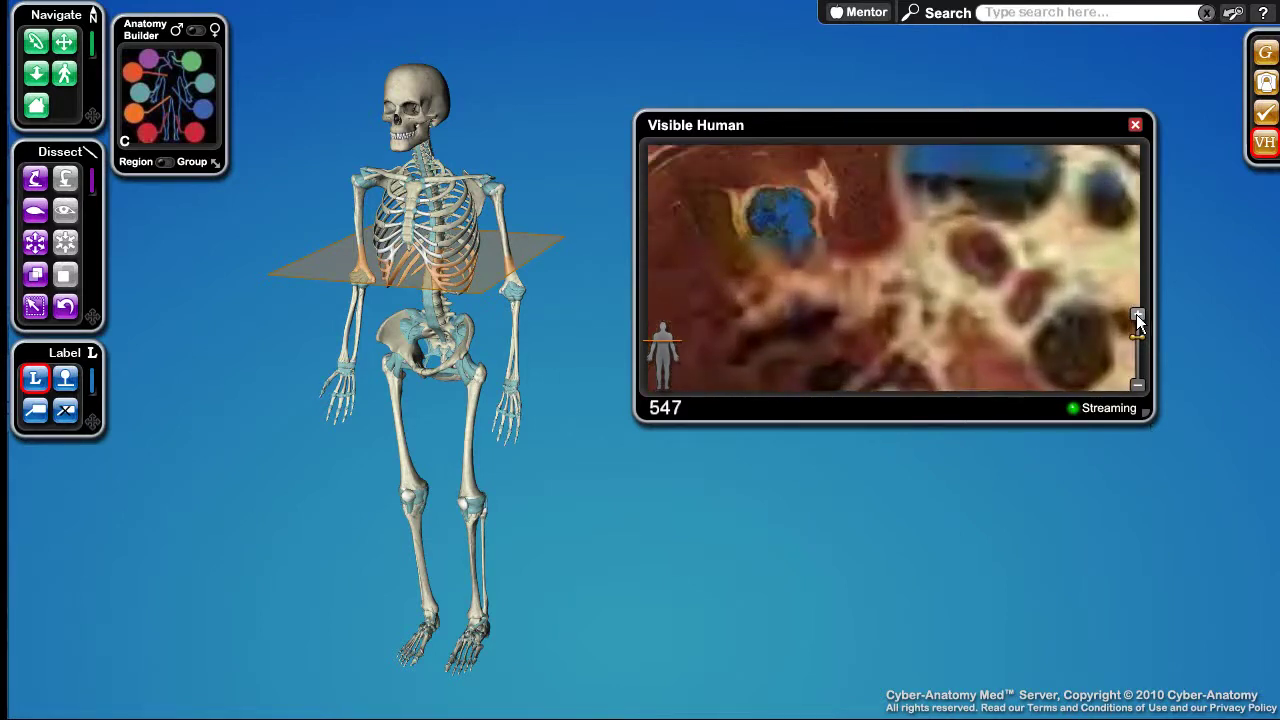
{"action": "left_click", "coordinate": [1136, 316]}
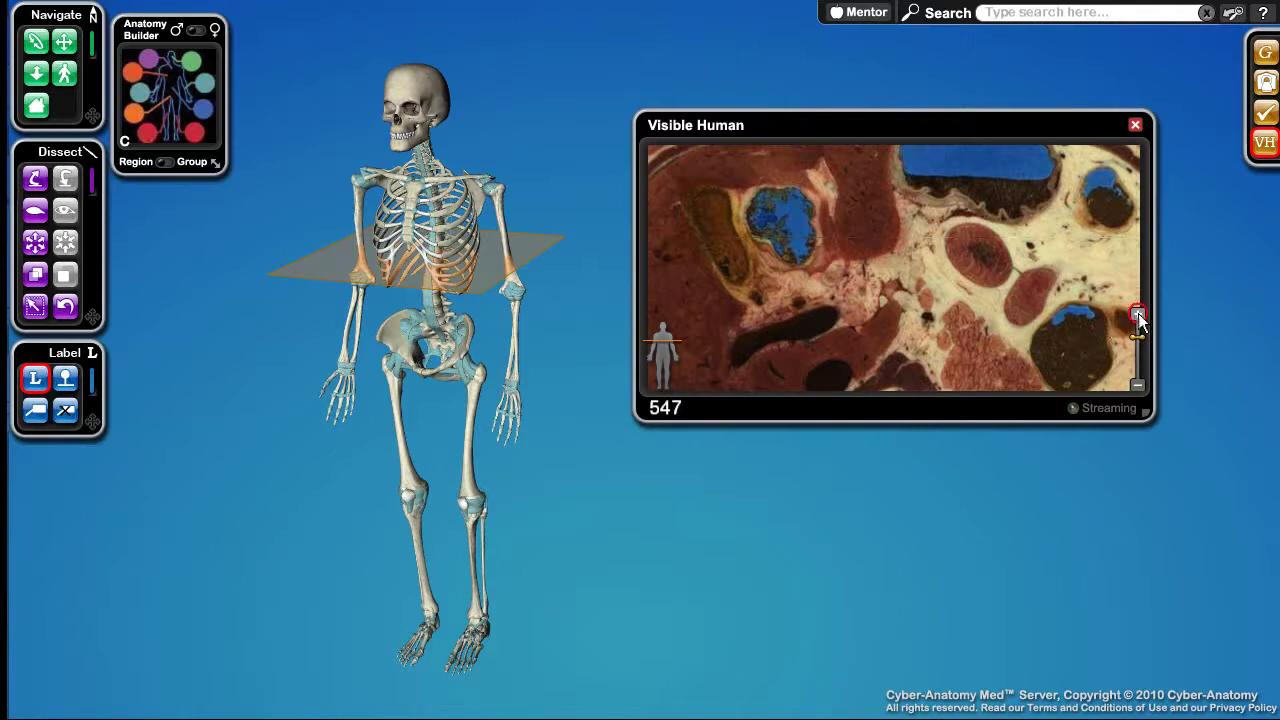
{"action": "left_click", "coordinate": [1137, 314]}
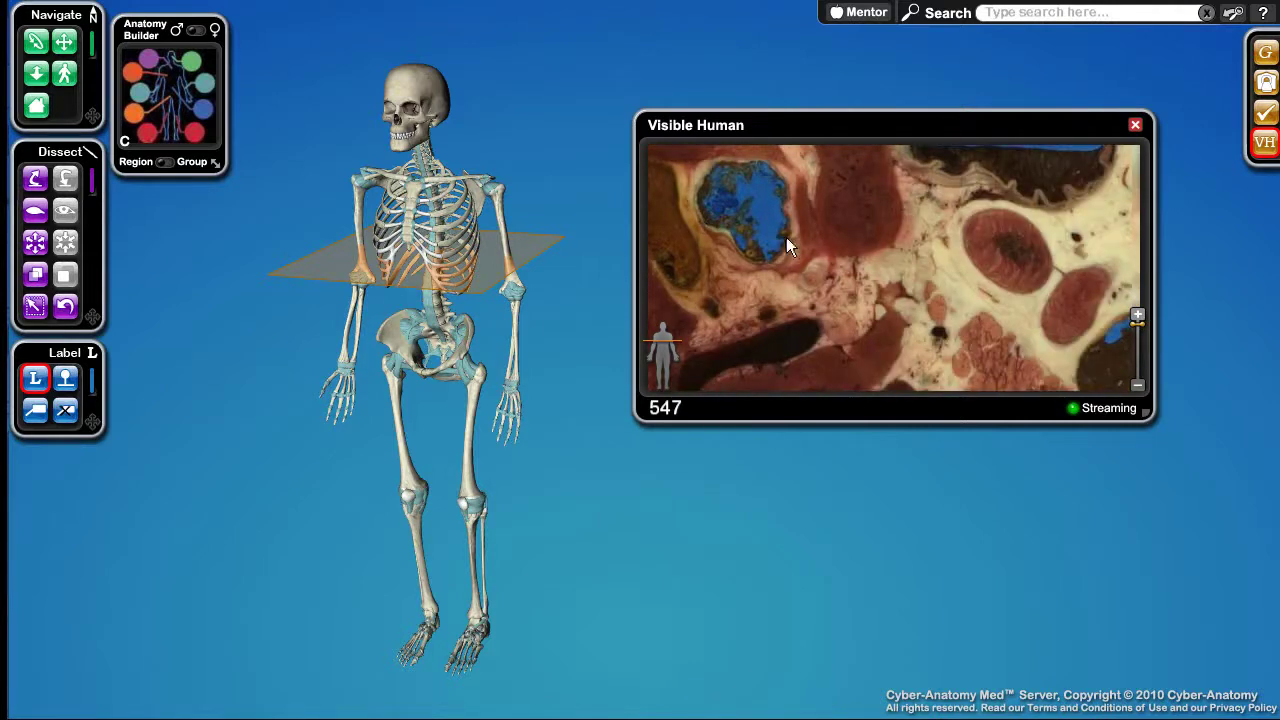
{"action": "left_click_drag", "start_coordinate": [911, 260], "coordinate": [805, 245]}
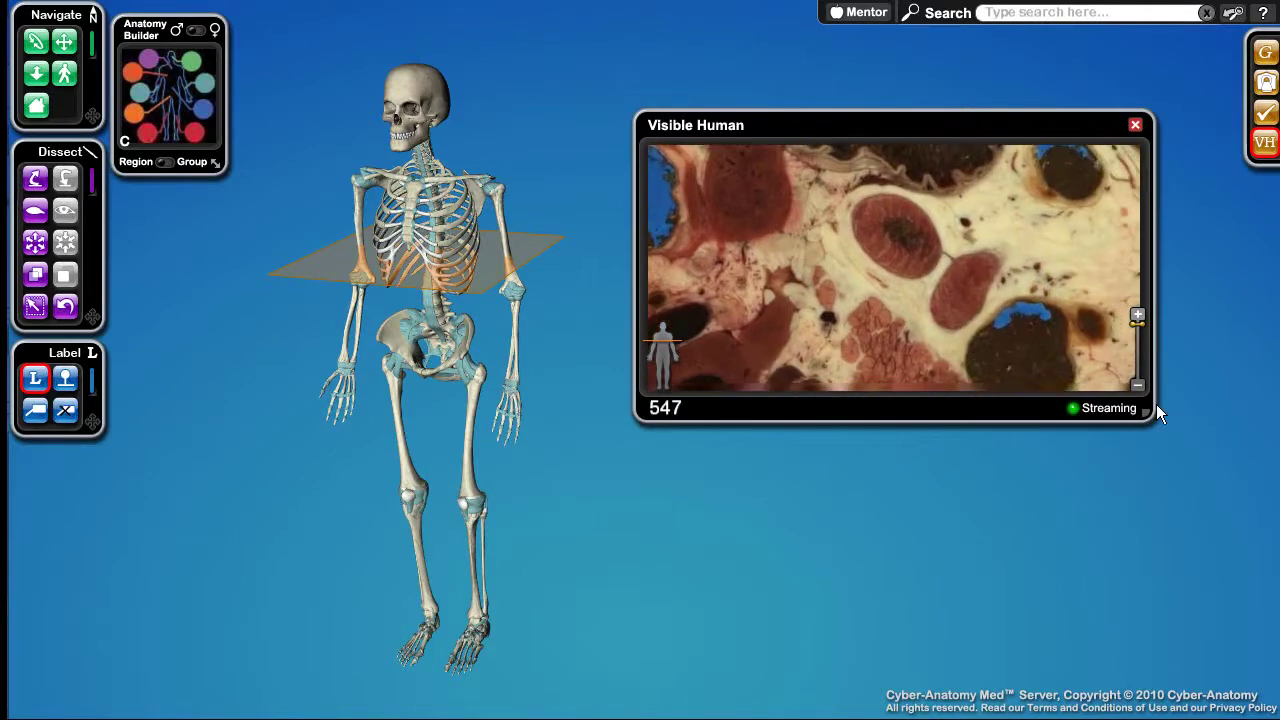
{"action": "left_click_drag", "start_coordinate": [757, 112], "coordinate": [686, 72]}
{"action": "left_click_drag", "start_coordinate": [994, 374], "coordinate": [1192, 561]}
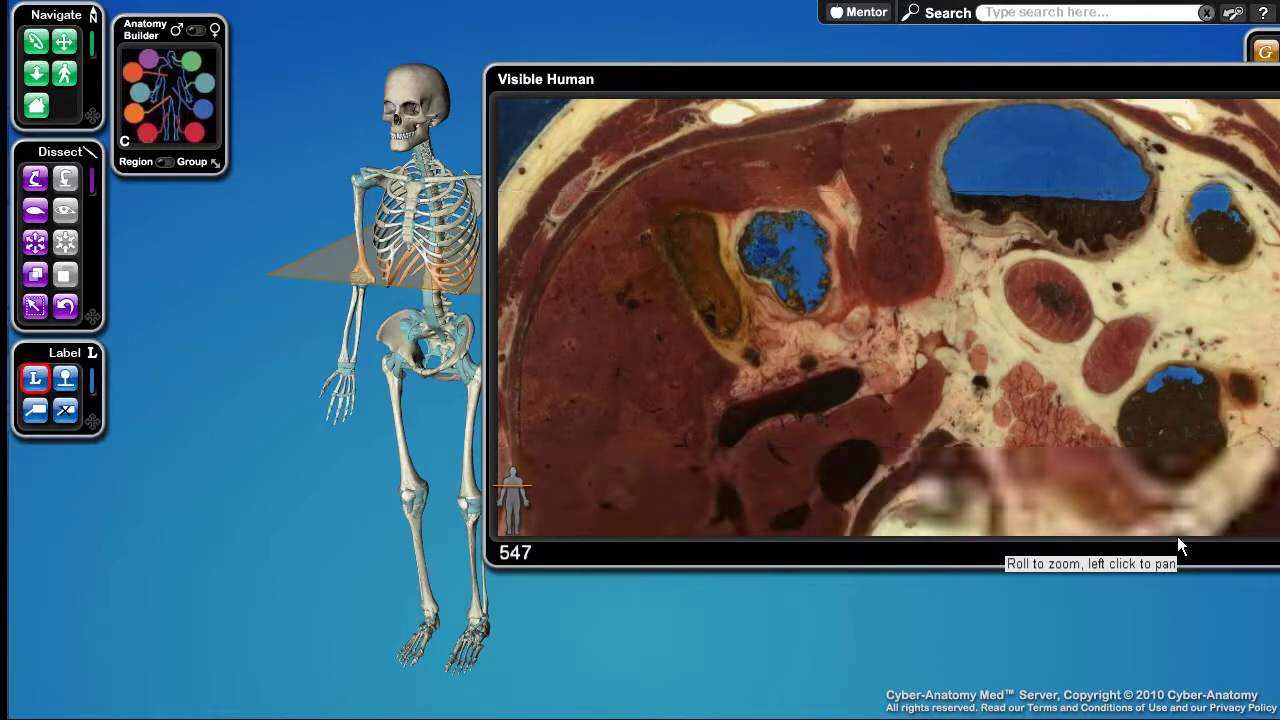
Examine the back part of the abdominal cross-section around the vertebra and close the Visible Human viewer.
{"action": "left_click_drag", "start_coordinate": [1147, 460], "coordinate": [992, 188]}
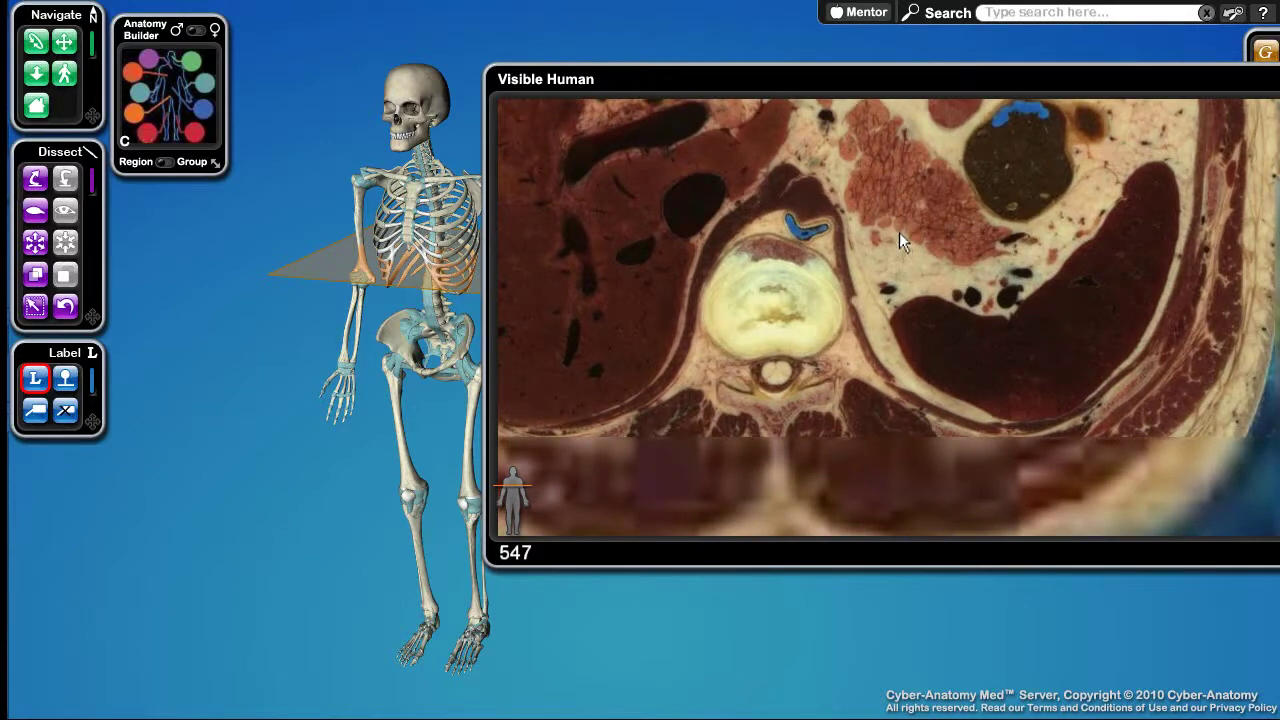
{"action": "mouse_move", "coordinate": [948, 276]}
{"action": "left_mouse_down"}
{"action": "mouse_move", "coordinate": [925, 249]}
{"action": "mouse_move", "coordinate": [925, 286]}
{"action": "left_mouse_up"}
{"action": "left_click_drag", "start_coordinate": [985, 93], "coordinate": [885, 116]}
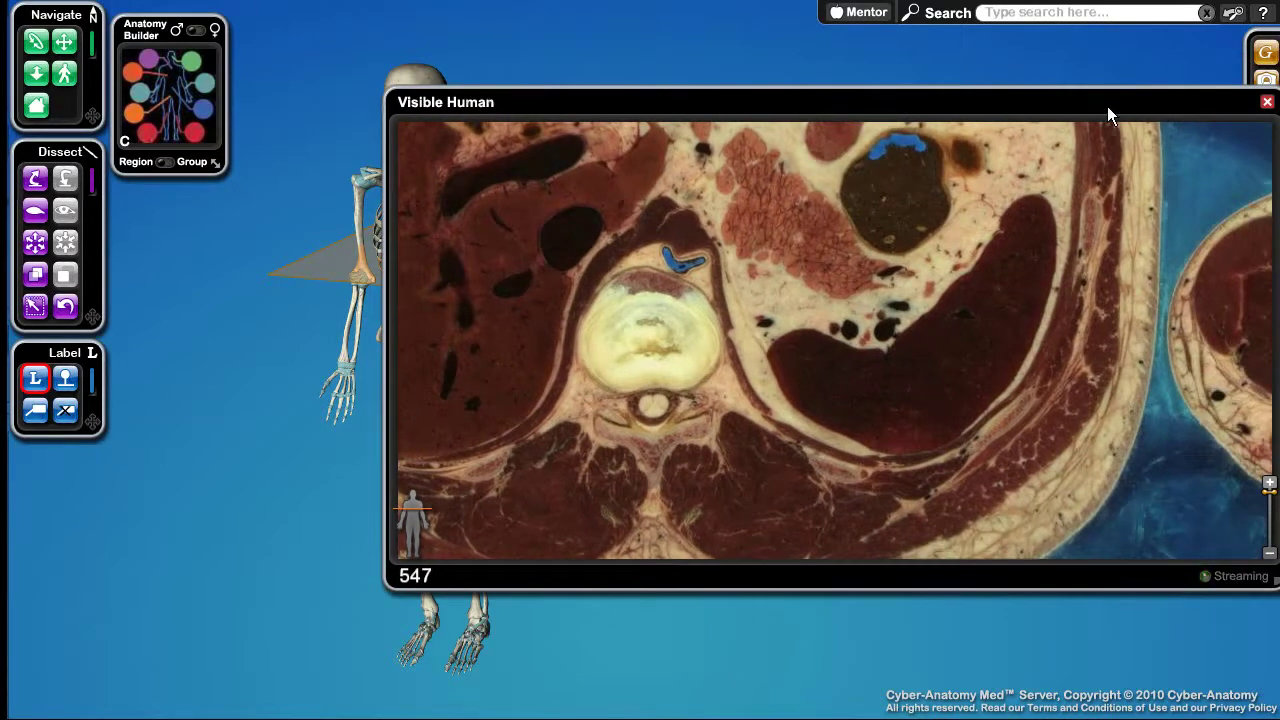
{"action": "left_click", "coordinate": [1266, 104]}
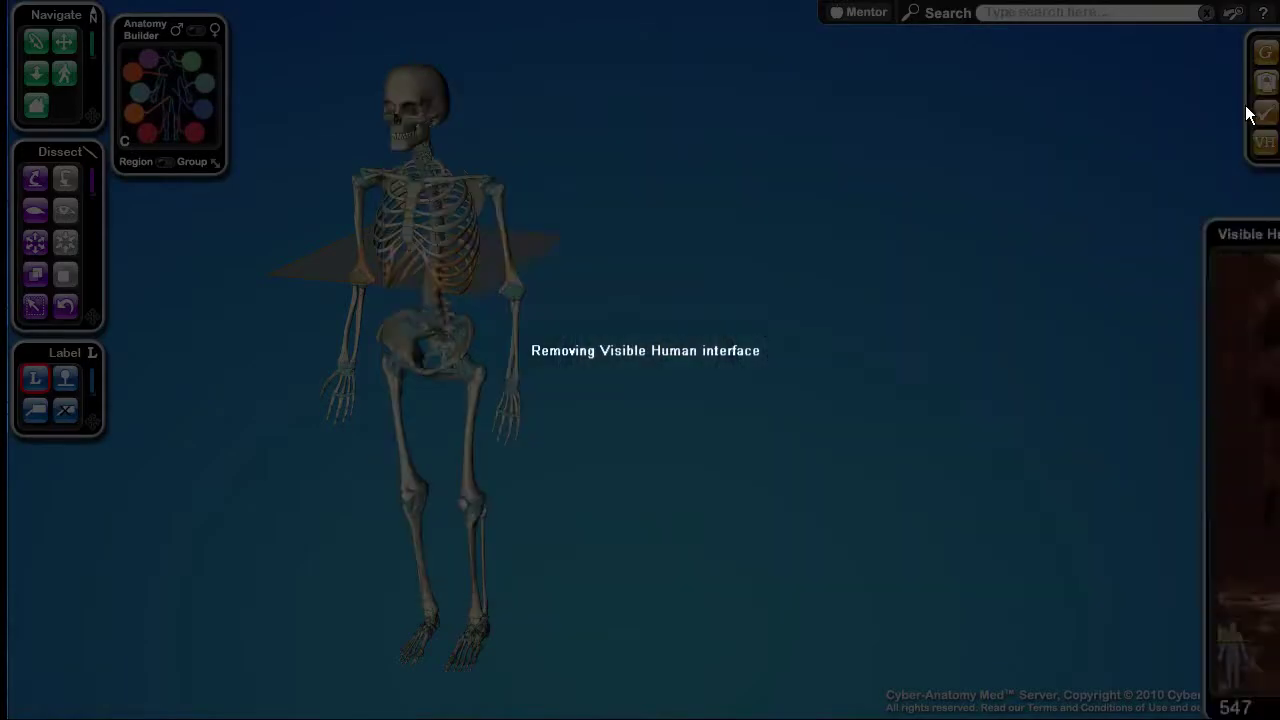